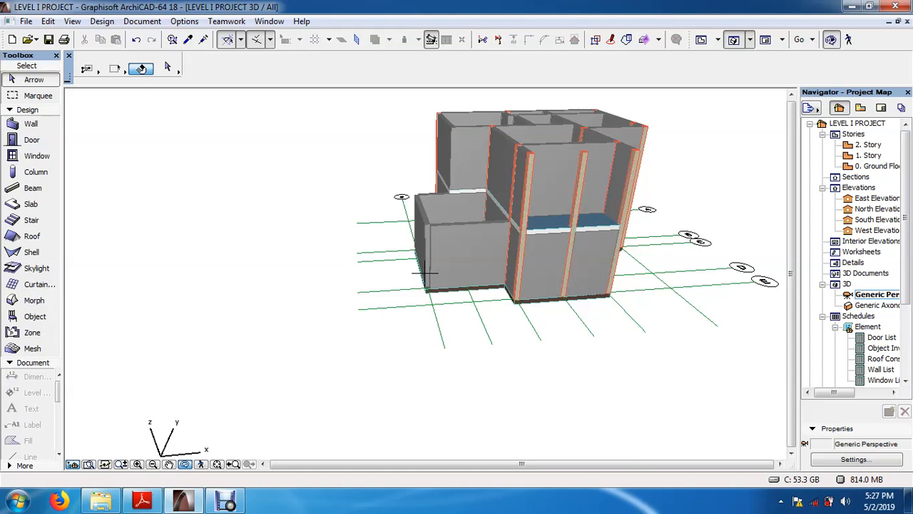
Examine the two-storey building model from several sides in the 3D perspective
middle_click_drag(425, 272, 454, 268, "shift")
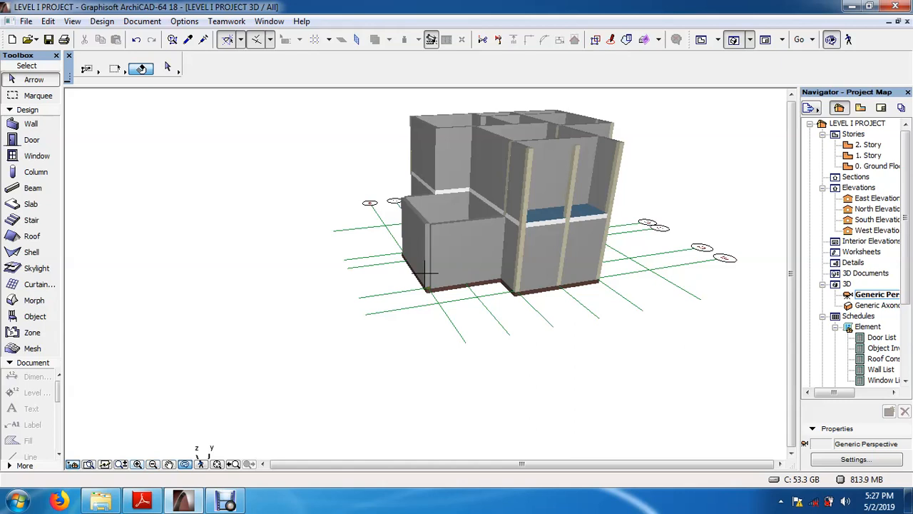
left_click(138, 465)
left_click(424, 271)
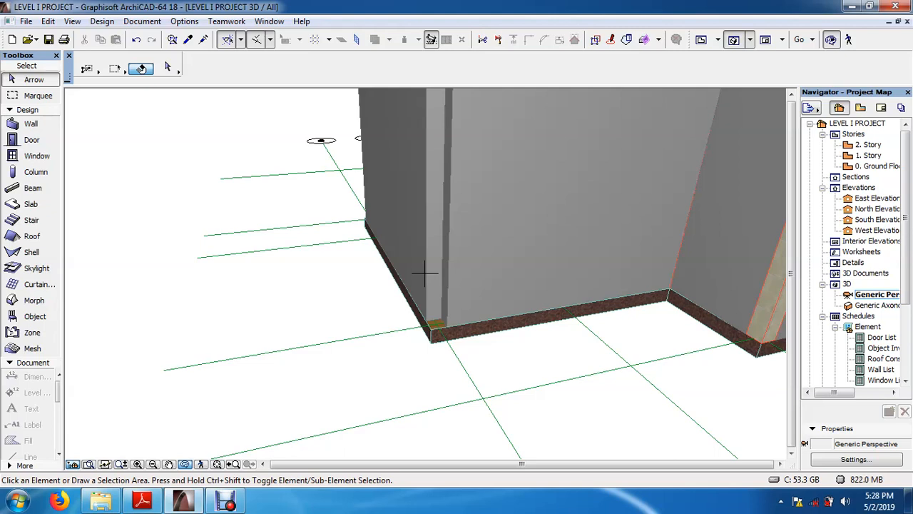
mouse_move(184, 501)
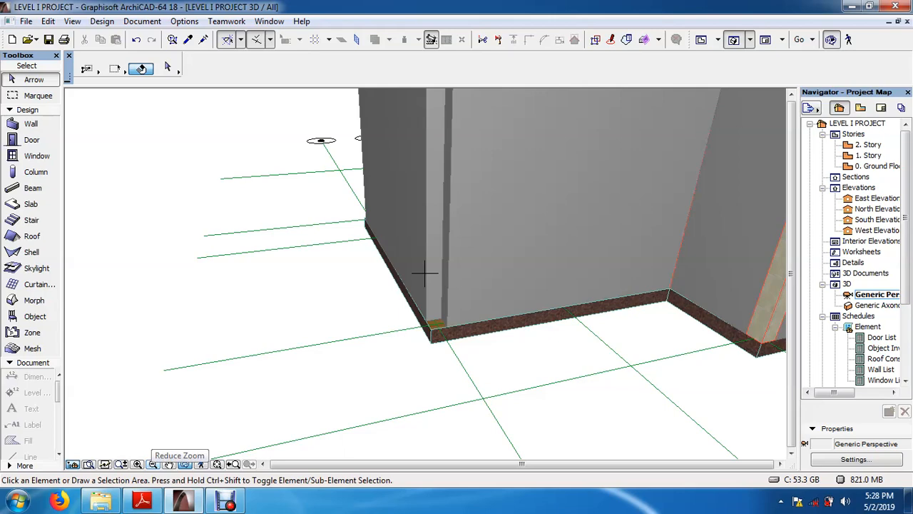
left_click(153, 463)
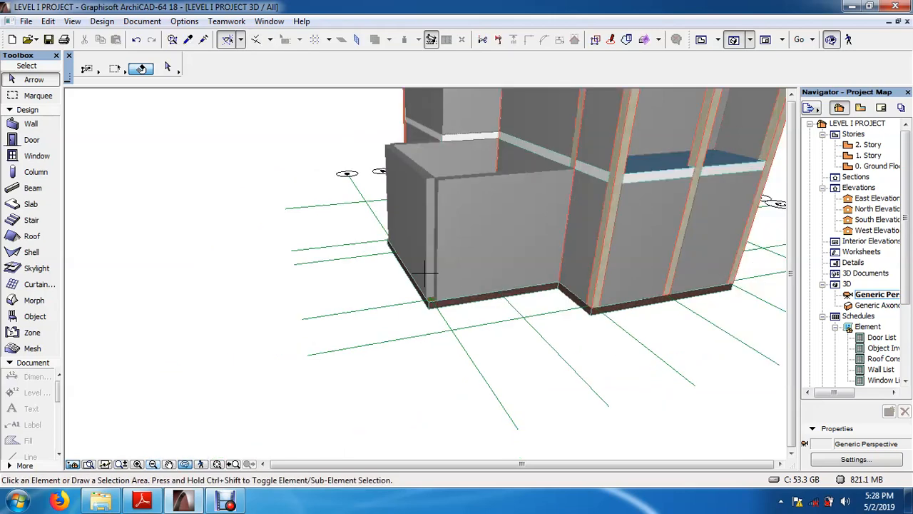
left_click(153, 463)
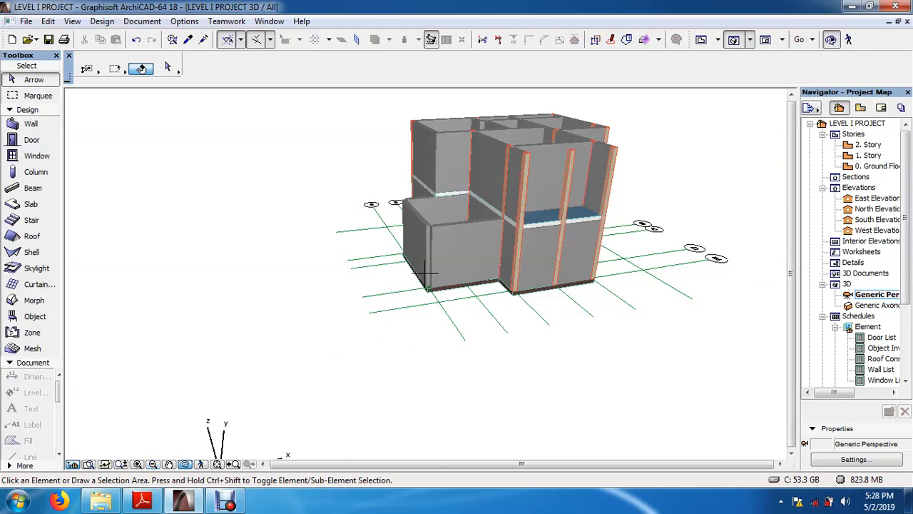
mouse_move(424, 273)
middle_mouse_down("shift")
mouse_move(446, 307)
mouse_move(492, 286)
mouse_move(527, 253)
mouse_move(499, 260)
mouse_move(532, 281)
mouse_move(517, 310)
mouse_move(478, 264)
mouse_move(428, 268)
mouse_move(431, 314)
mouse_move(426, 272)
middle_mouse_up("shift")
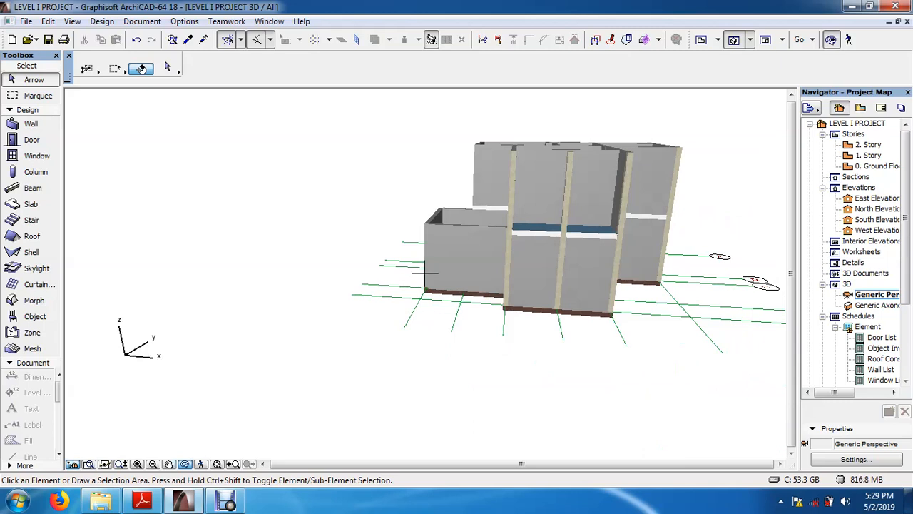
mouse_move(142, 501)
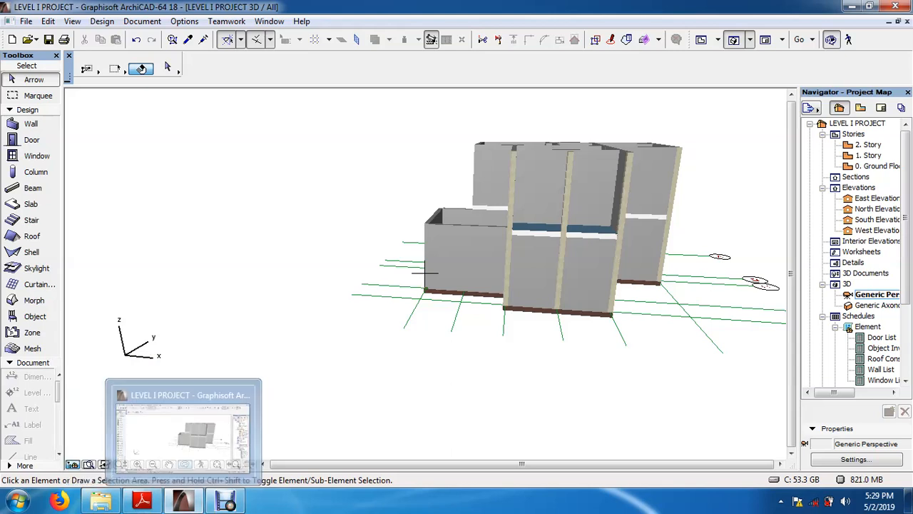
left_click_drag(425, 272, 493, 285)
left_click_drag(425, 272, 364, 328)
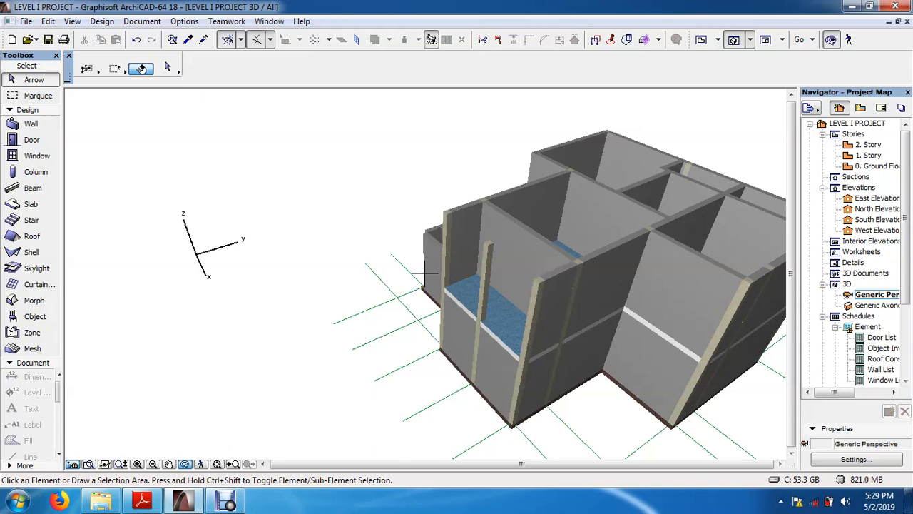
left_click_drag(425, 273, 187, 246)
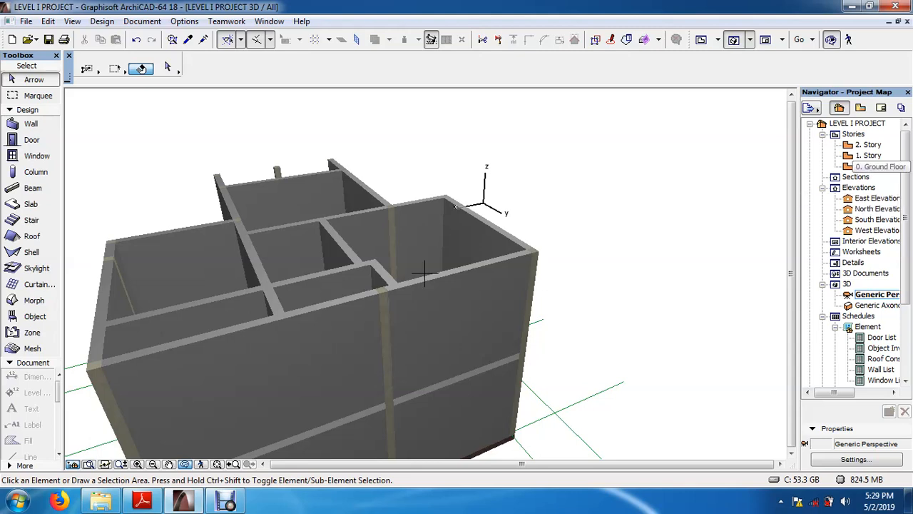
Open the 0. Ground Floor plan and select the structural walls around the building's perimeter between grid lines A and E
double_click(867, 166)
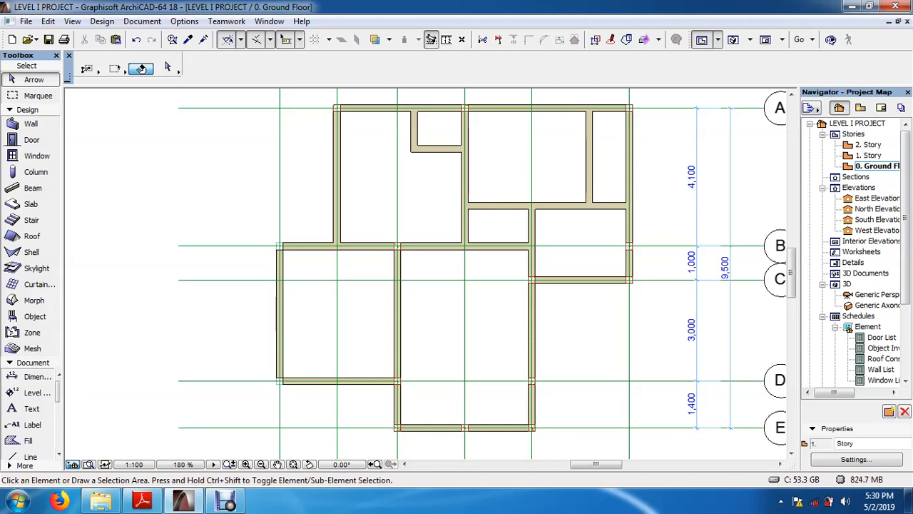
left_click(629, 204)
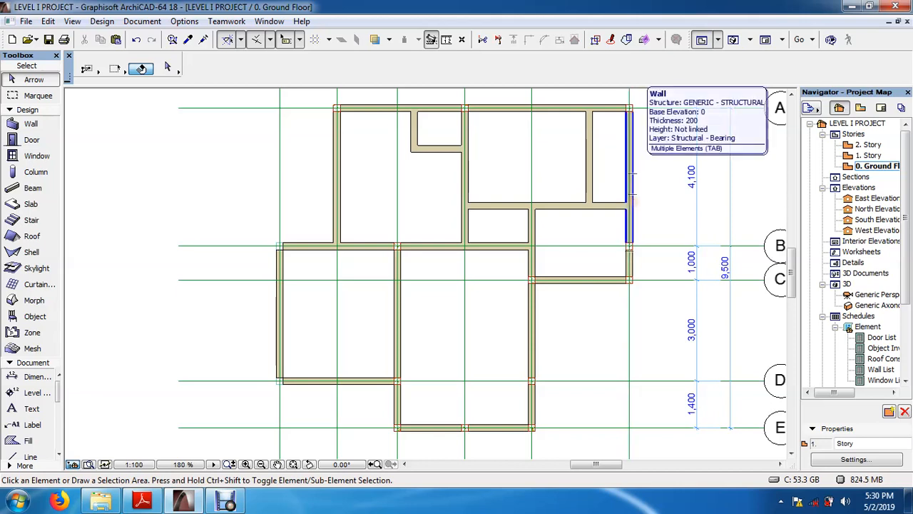
left_click(630, 203)
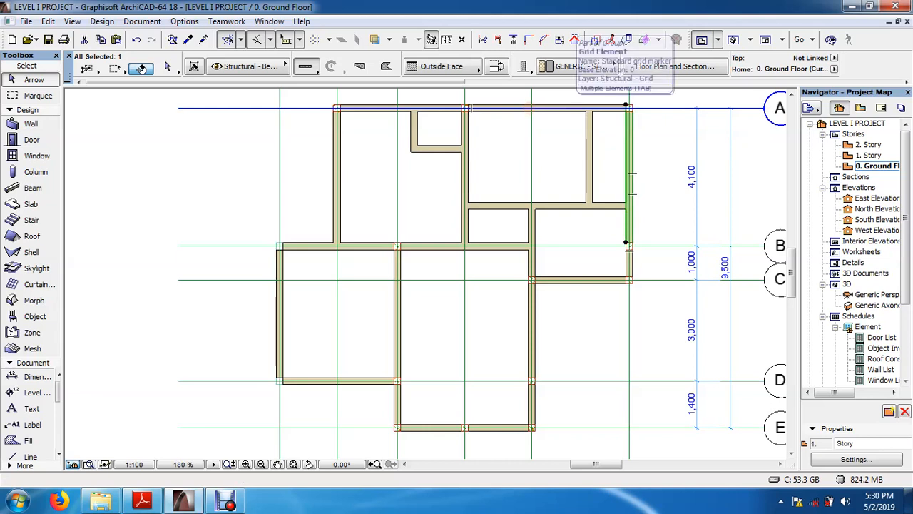
left_click(482, 109, "shift")
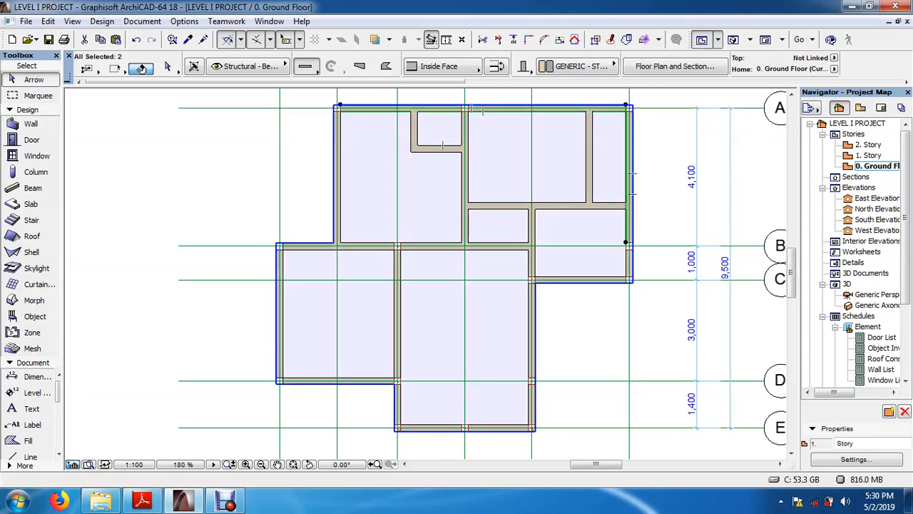
left_click(336, 116, "shift")
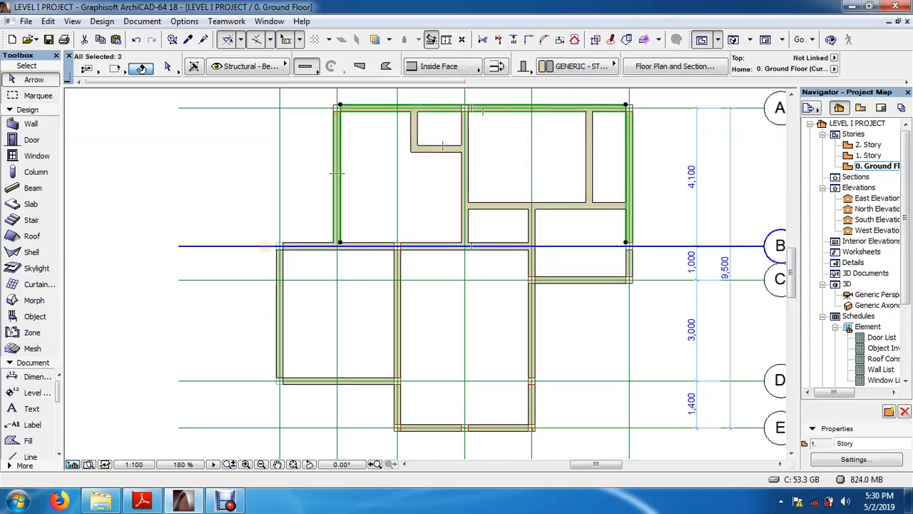
left_click(280, 246, "shift")
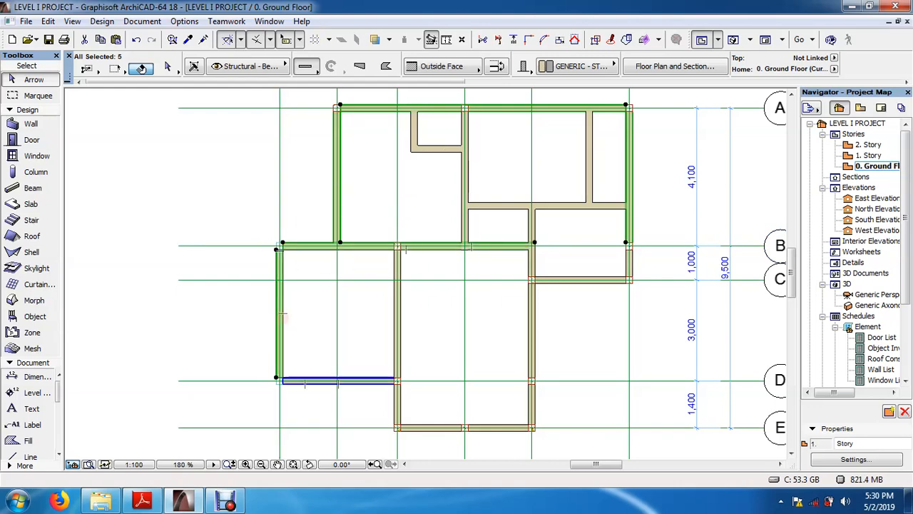
left_click(305, 383)
left_click(305, 383, "shift")
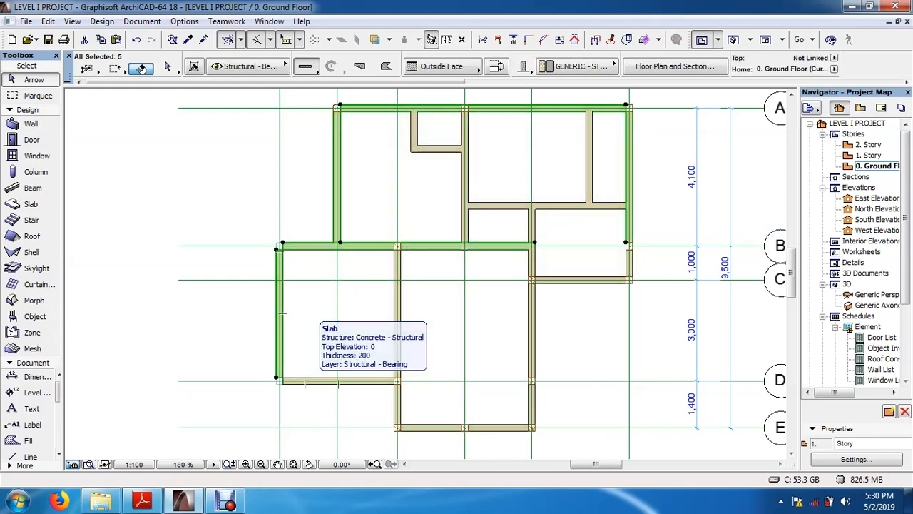
left_click(315, 382, "shift")
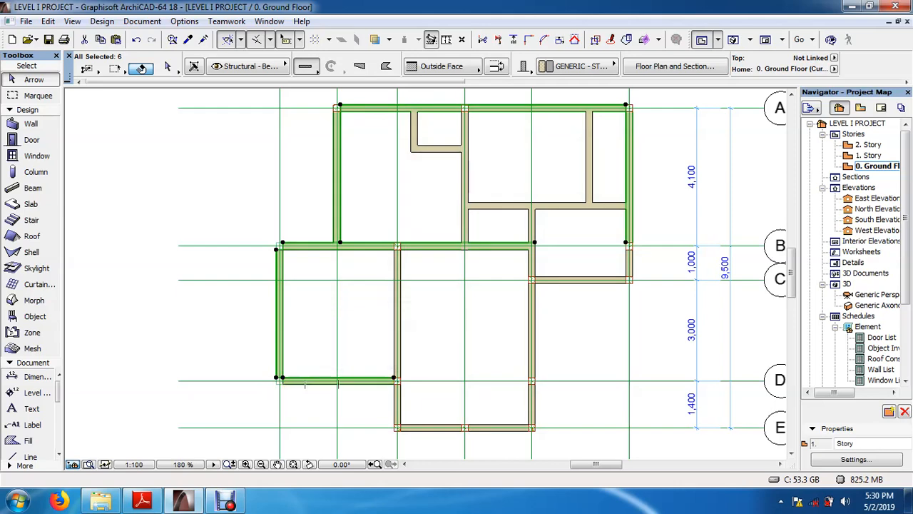
left_click(431, 429, "shift")
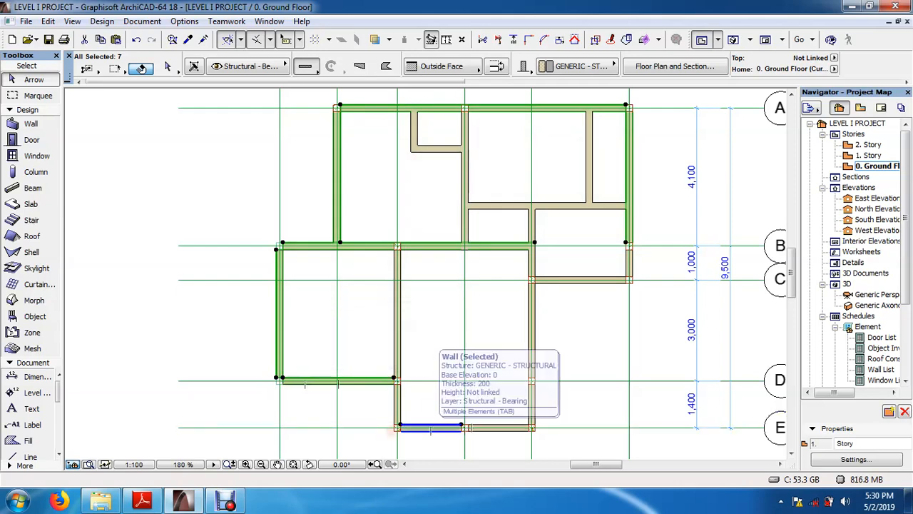
left_click(501, 429, "shift")
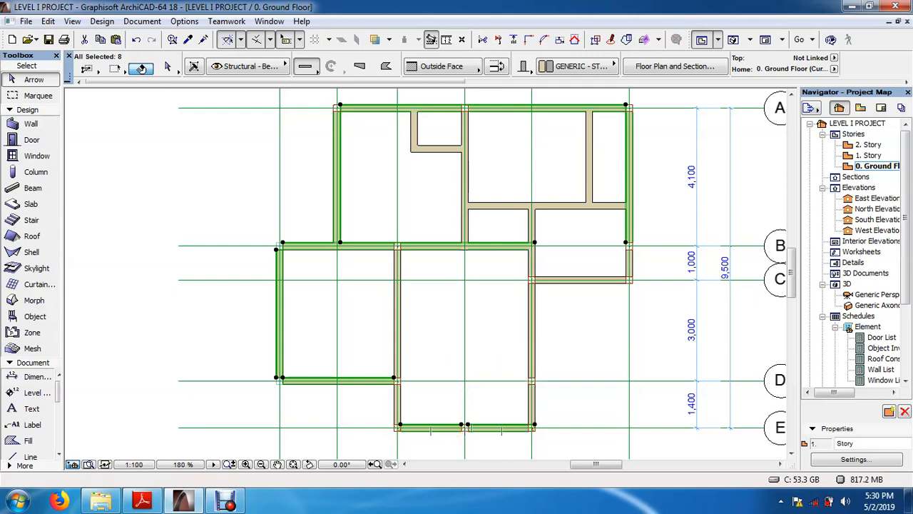
left_click(396, 316, "shift")
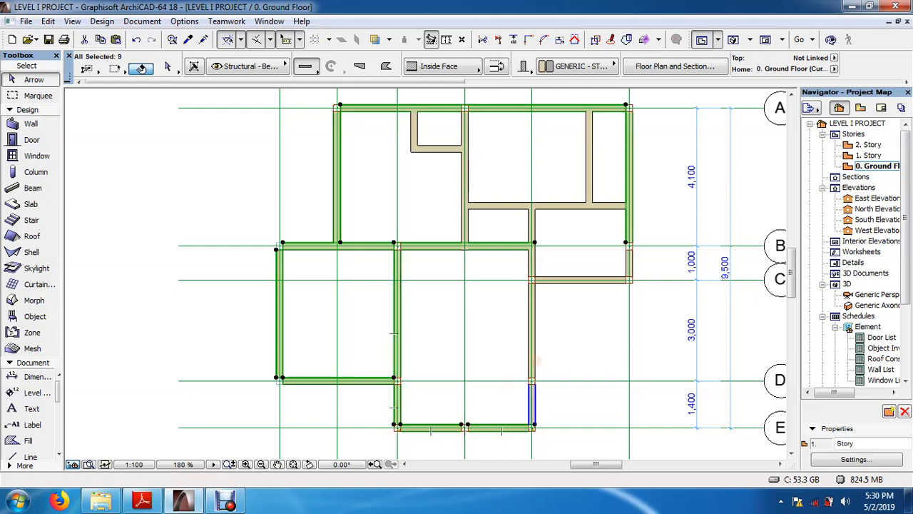
left_click(535, 404, "shift")
left_click(536, 360, "shift")
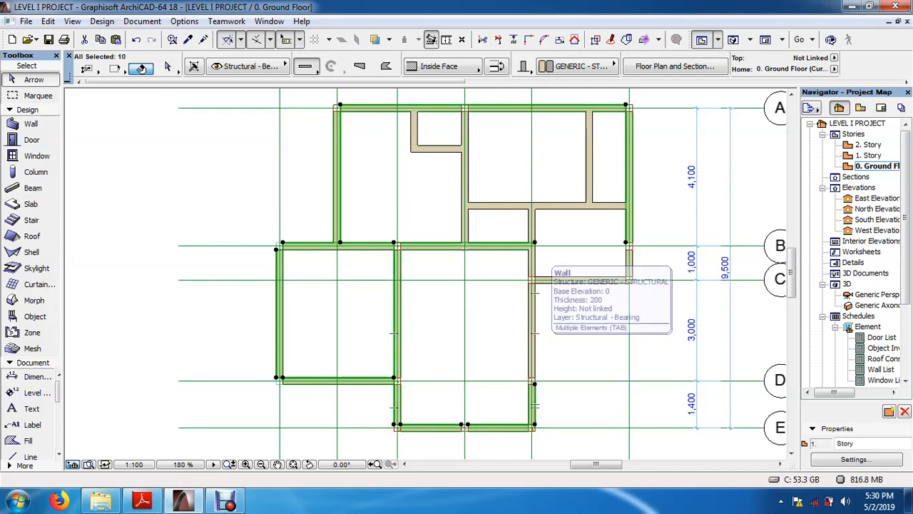
left_click(582, 281, "shift")
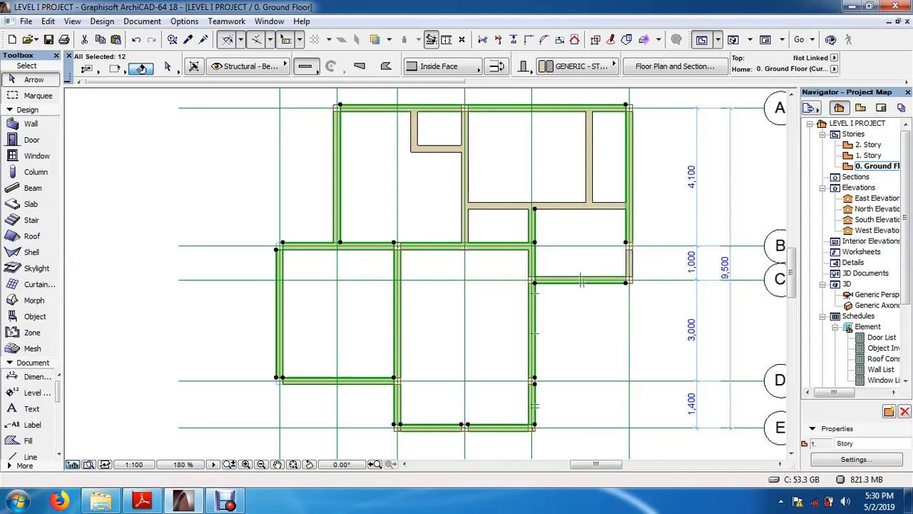
left_click(628, 263, "shift")
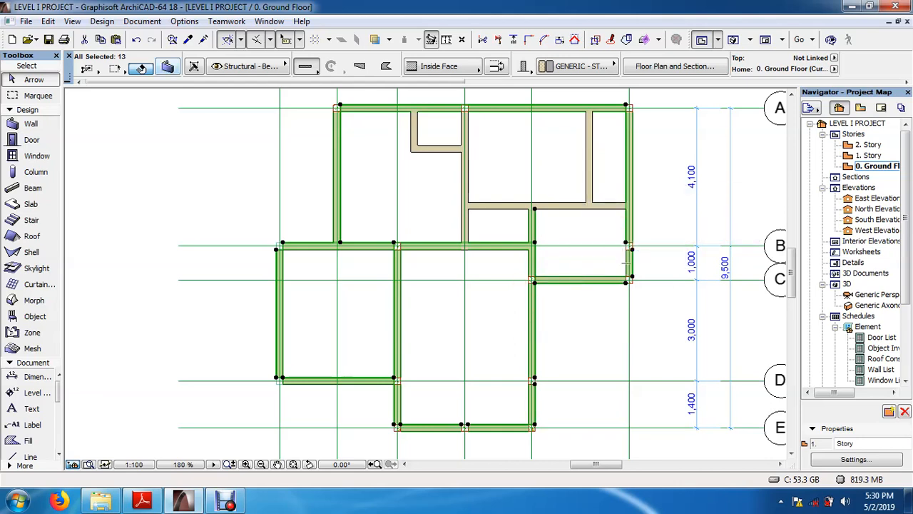
Override the outside face surface of the selected ground floor walls with Stucco - White Rough and clear the selection
left_click(167, 66)
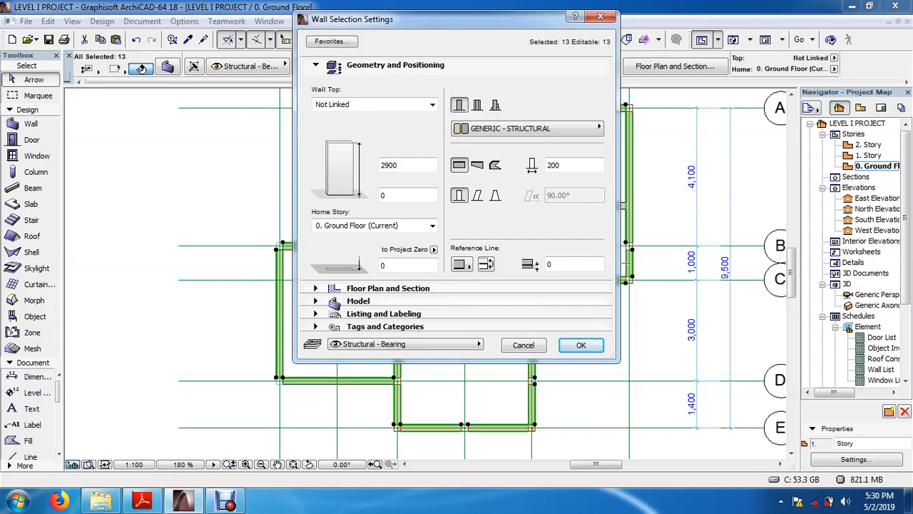
left_click(315, 65)
left_click(358, 90)
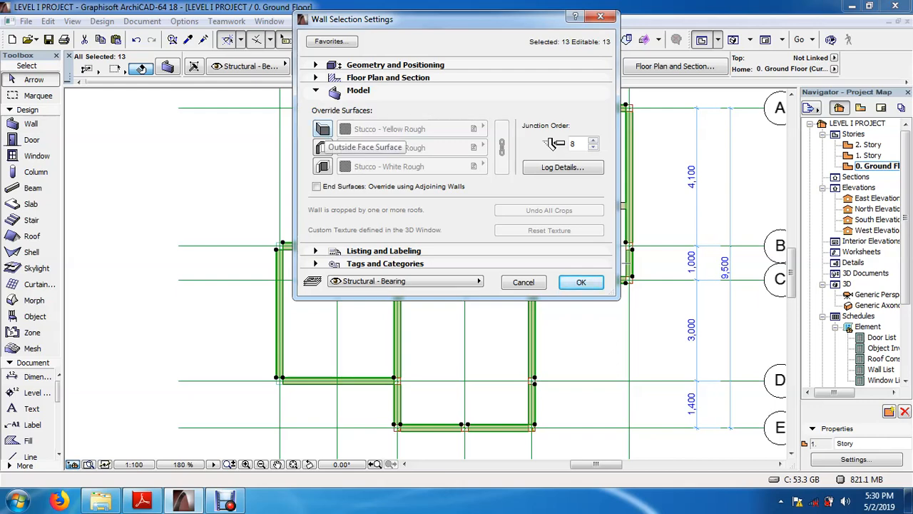
left_click(323, 128)
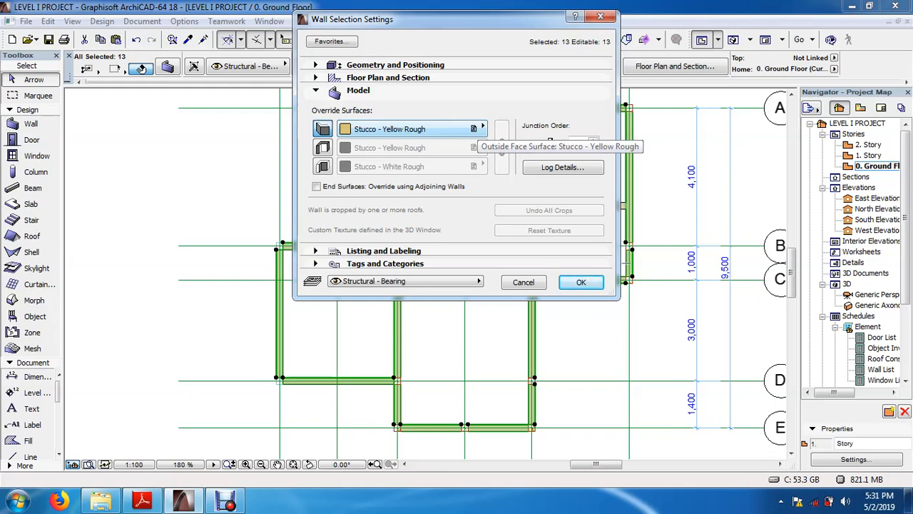
left_click(474, 130)
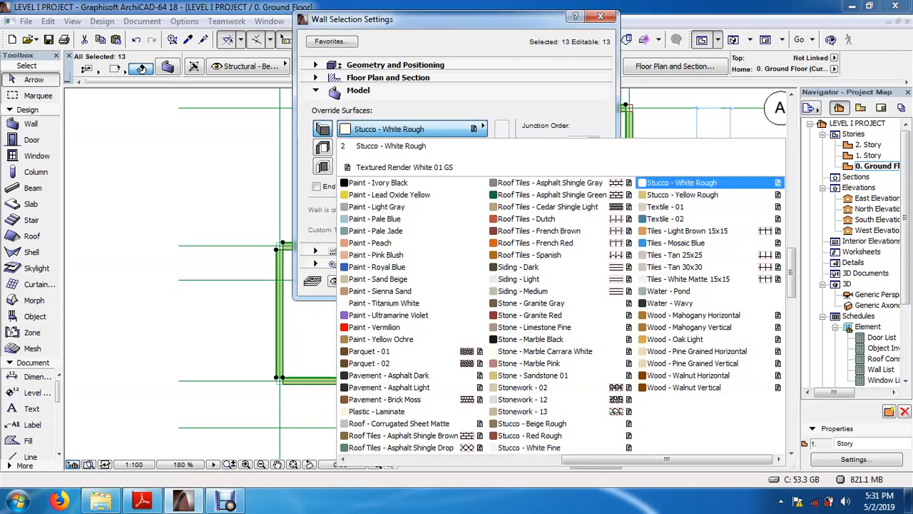
key("Return")
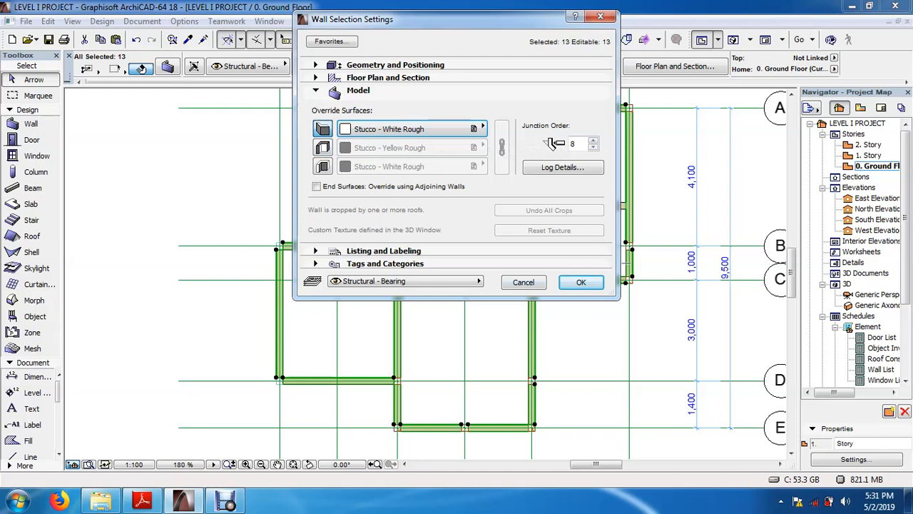
left_click(581, 283)
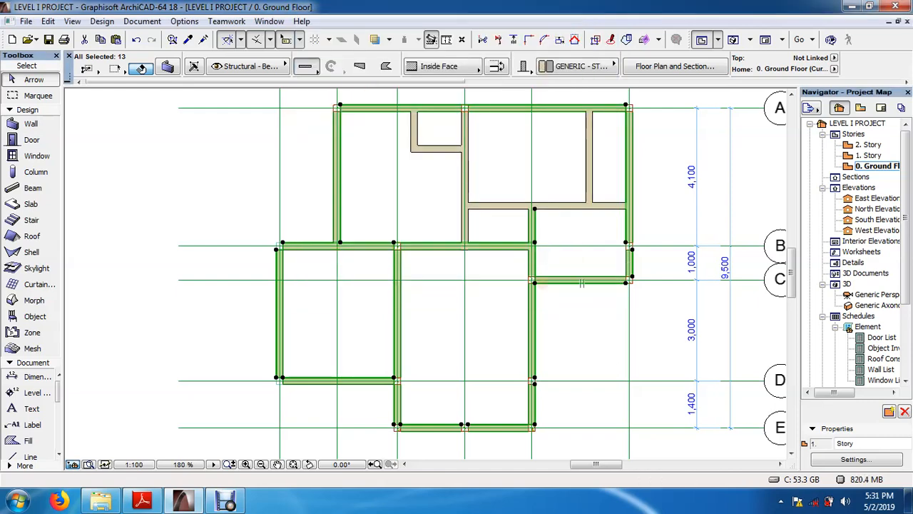
key("Escape")
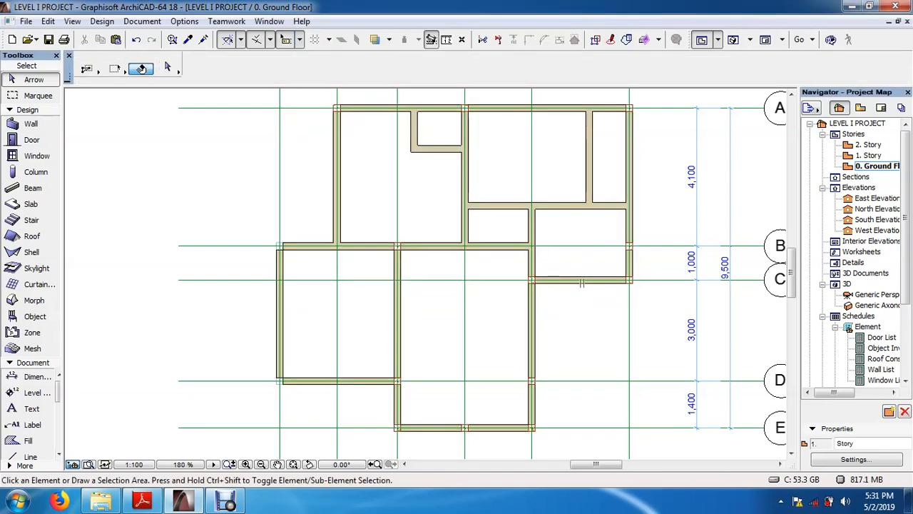
Check the walls in the 3D perspective and undo the outside face surface override on the ground floor plan
key("F3")
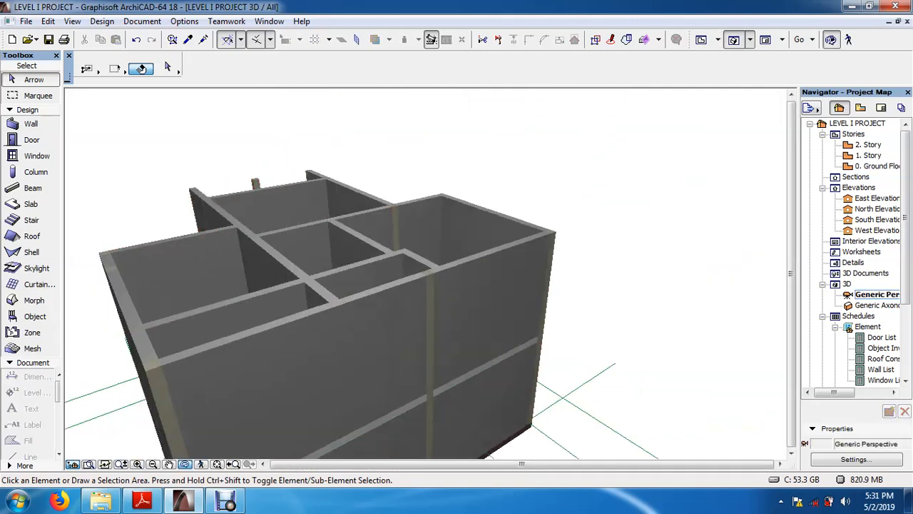
left_click_drag(285, 285, 599, 235)
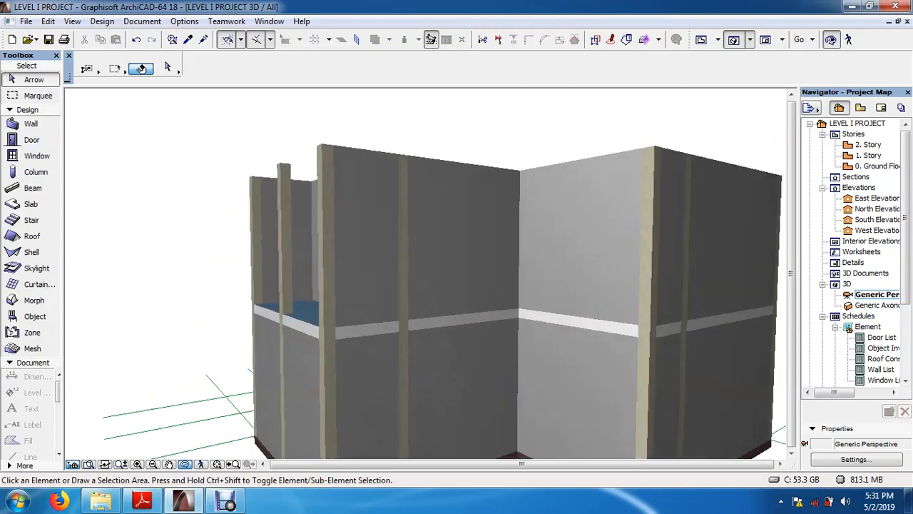
middle_click_drag(392, 246, 439, 357, "shift")
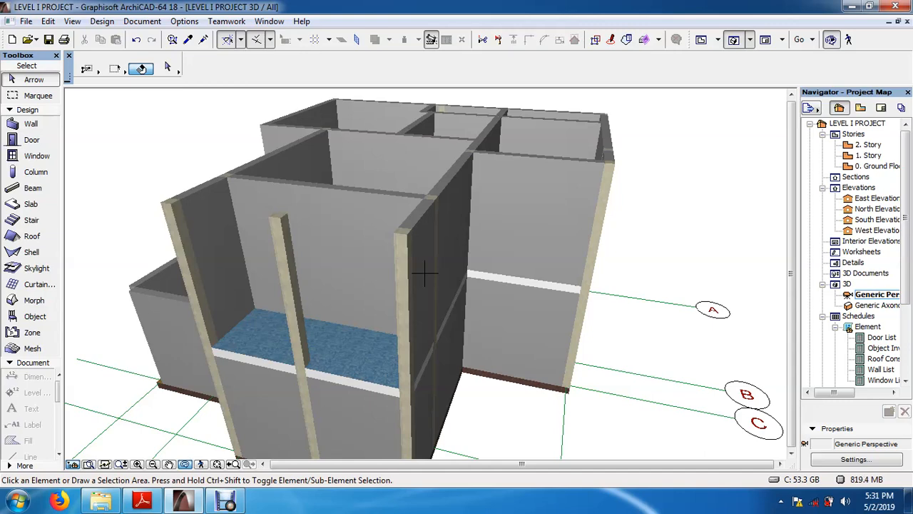
double_click(877, 167)
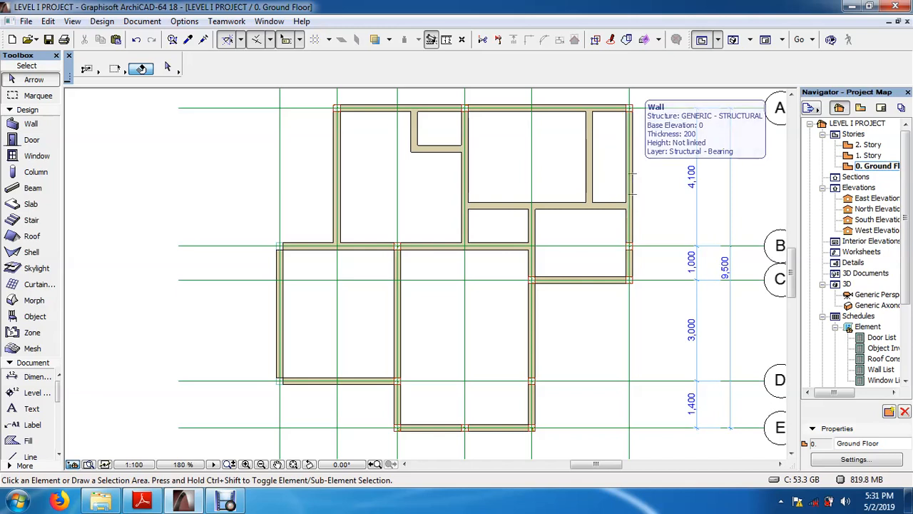
left_click(137, 39)
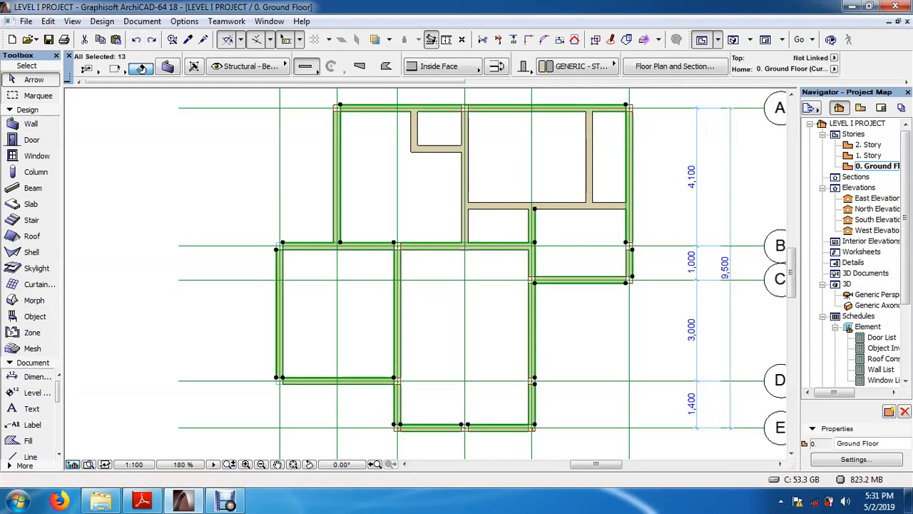
Override both the outside and inside face surfaces of the selected ground floor walls with Stucco - White Rough
key("ctrl+t")
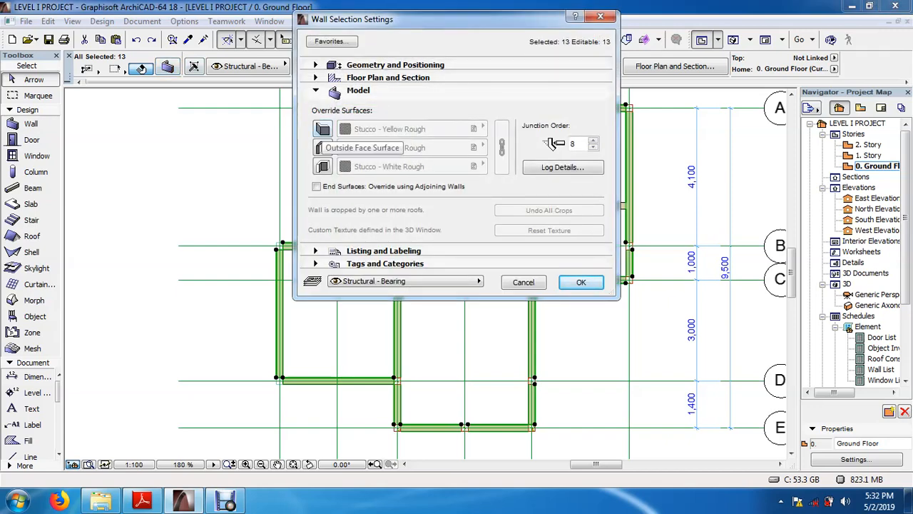
left_click(323, 128)
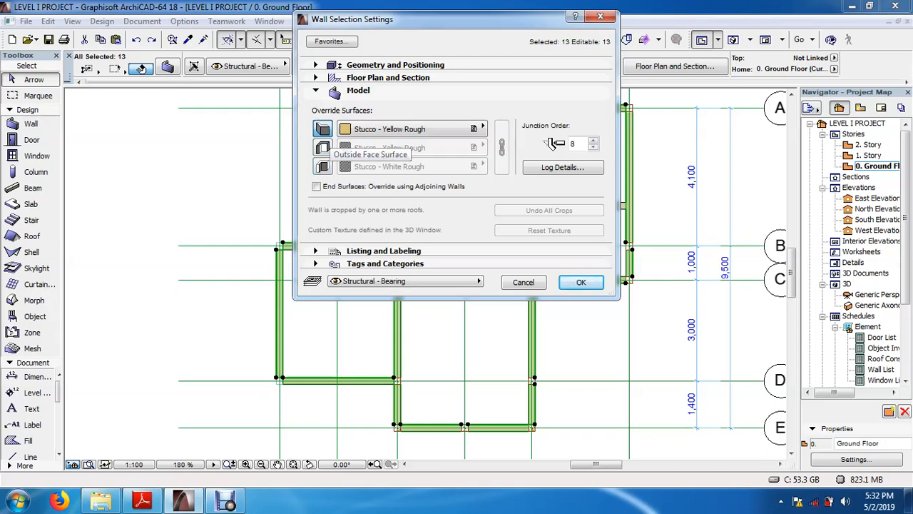
left_click(476, 129)
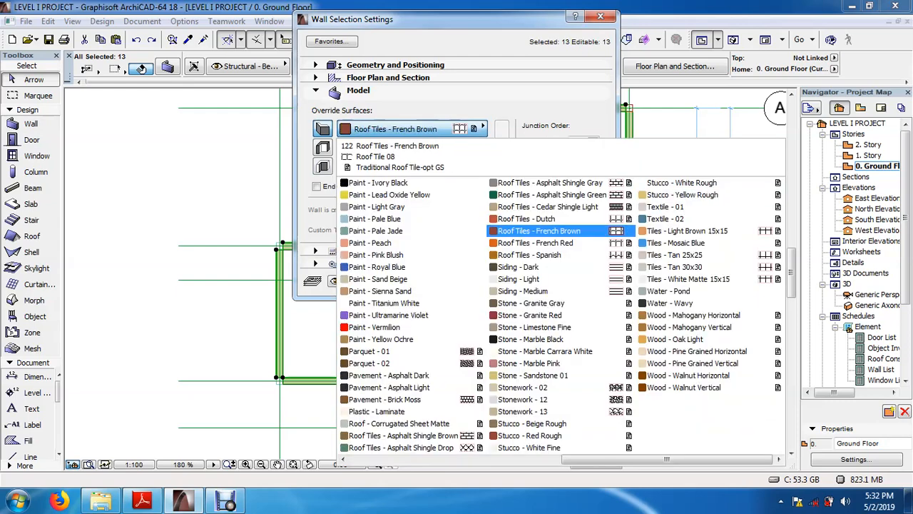
left_click(681, 183)
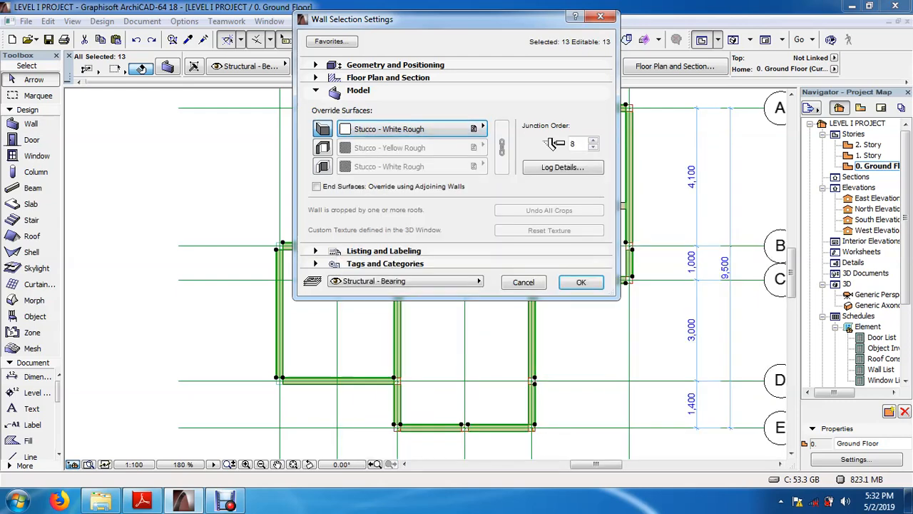
left_click(324, 166)
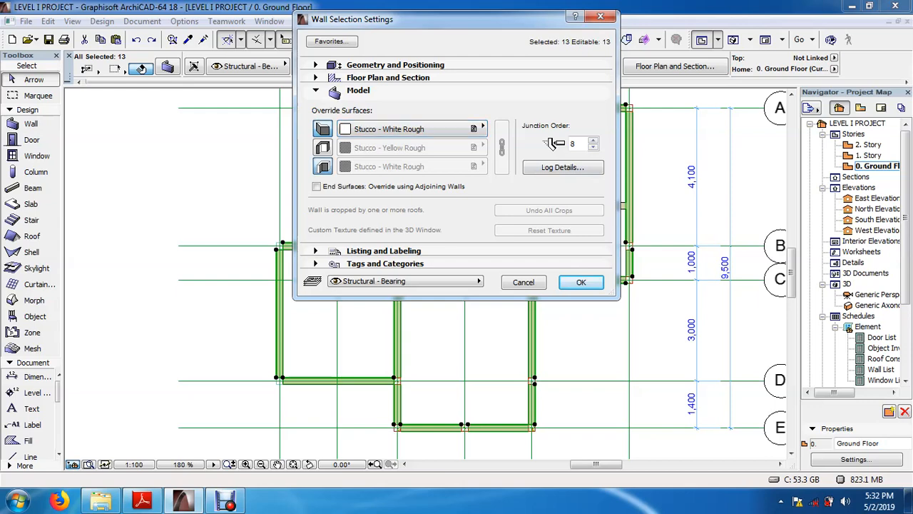
left_click(476, 166)
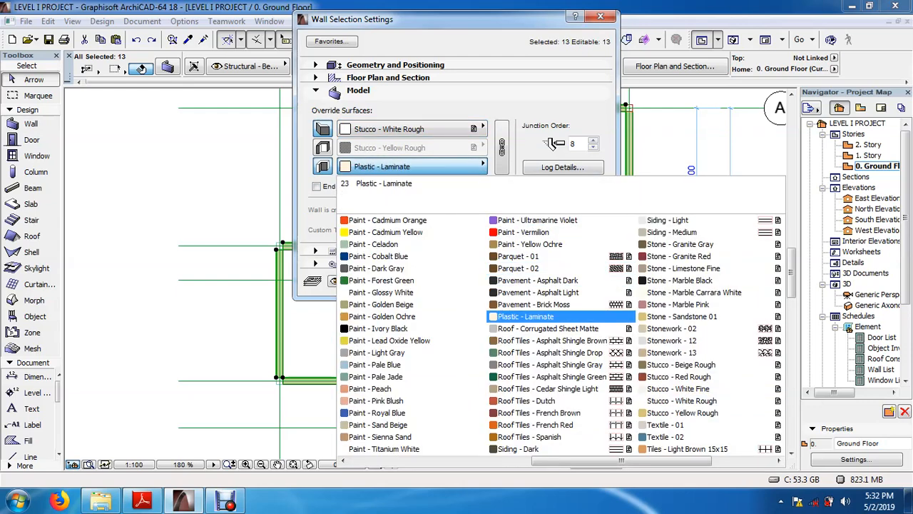
left_click(681, 400)
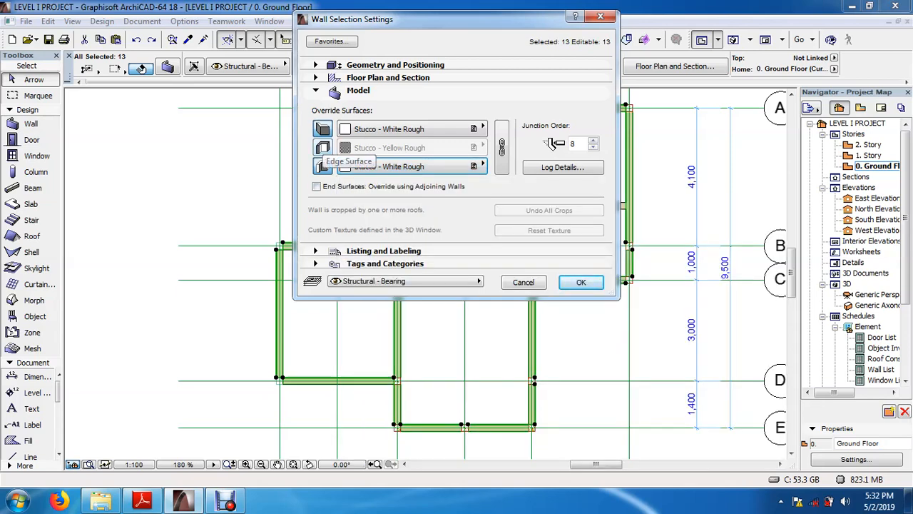
left_click(581, 281)
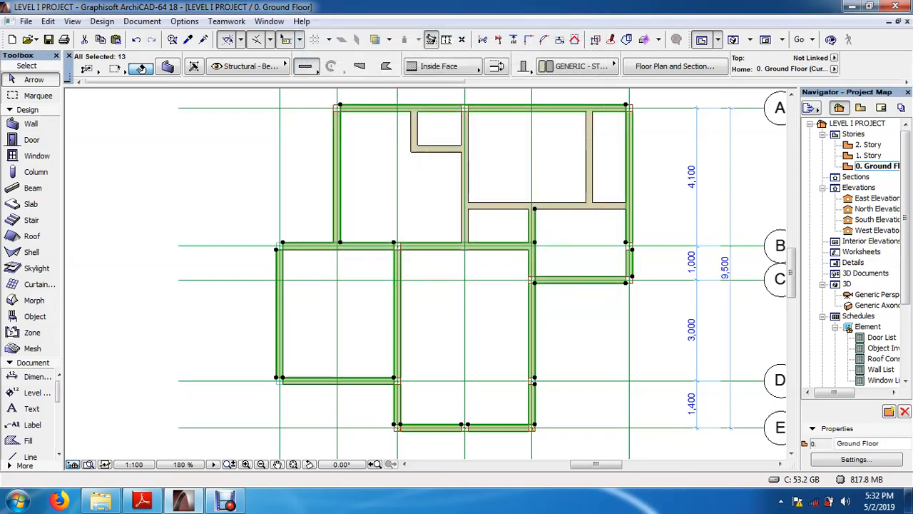
Examine the ground floor wall finish from several sides of the building in the 3D perspective
key("F3")
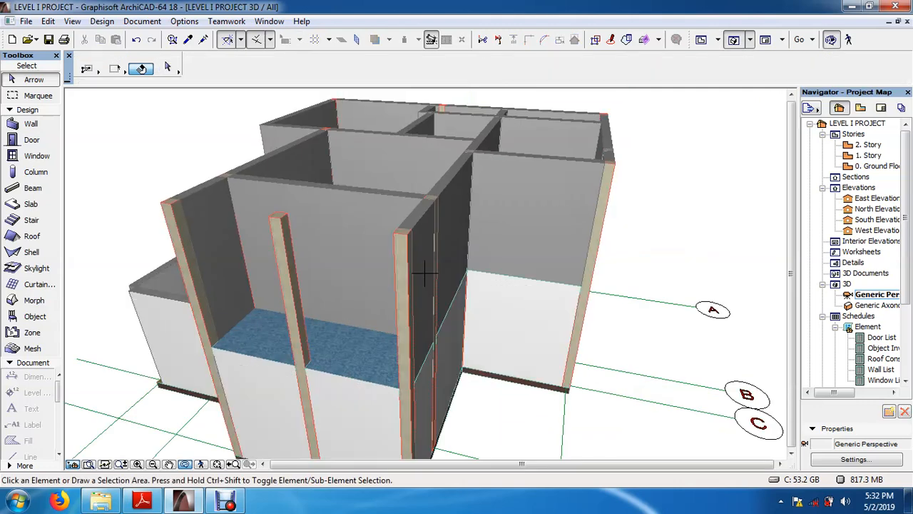
scroll(367, 316, "up", 3)
middle_click_drag(294, 307, 317, 298, "shift")
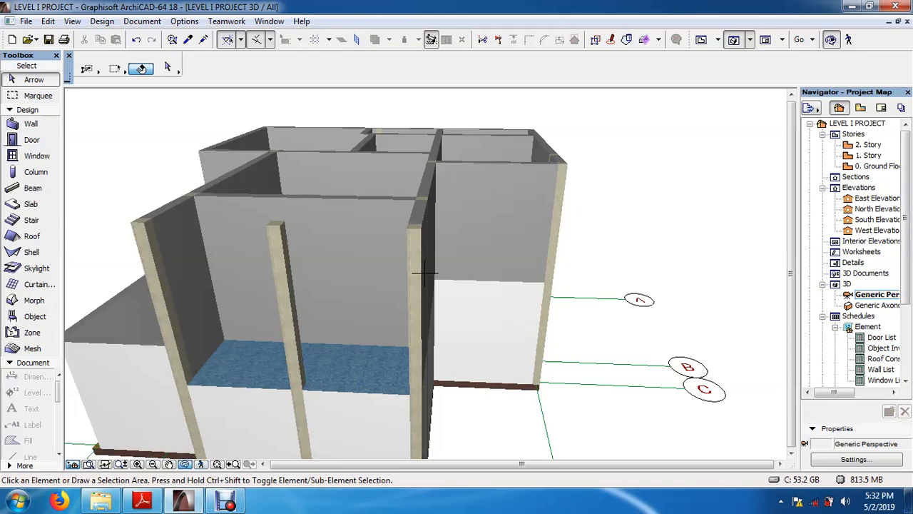
middle_click_drag(424, 273, 763, 257, "shift")
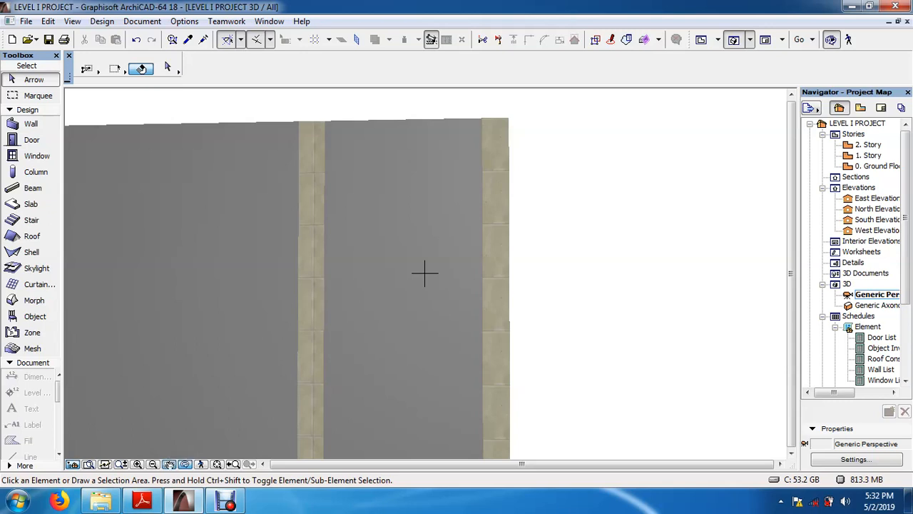
left_click_drag(425, 273, 478, 244)
left_click_drag(367, 222, 424, 271)
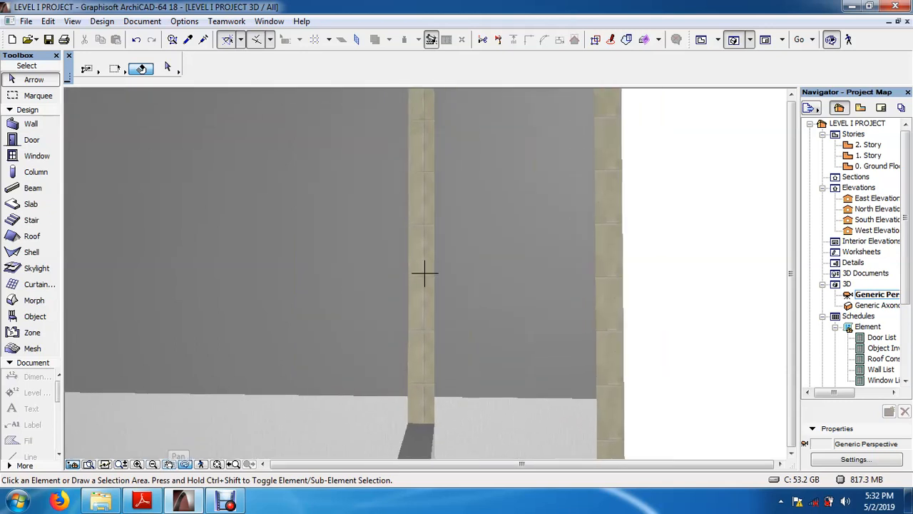
left_click(153, 465)
left_click(424, 272)
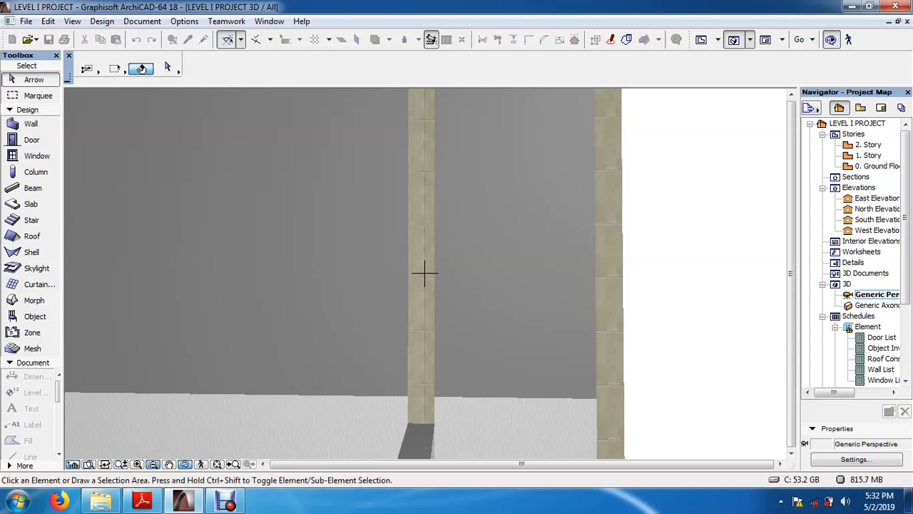
left_click(424, 272)
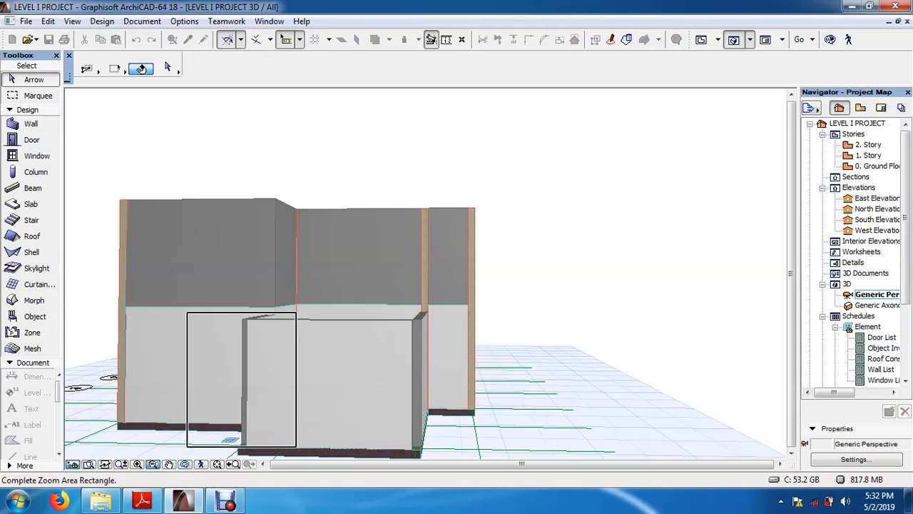
left_click(153, 464)
left_click(185, 464)
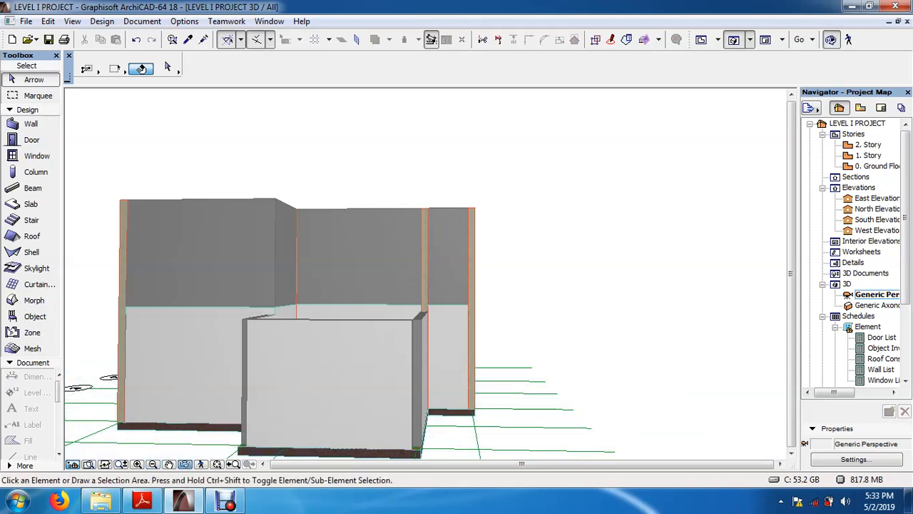
mouse_move(286, 299)
left_mouse_down()
mouse_move(314, 343)
mouse_move(364, 367)
mouse_move(371, 289)
mouse_move(393, 268)
mouse_move(471, 242)
mouse_move(421, 307)
mouse_move(356, 257)
mouse_move(282, 307)
left_mouse_up()
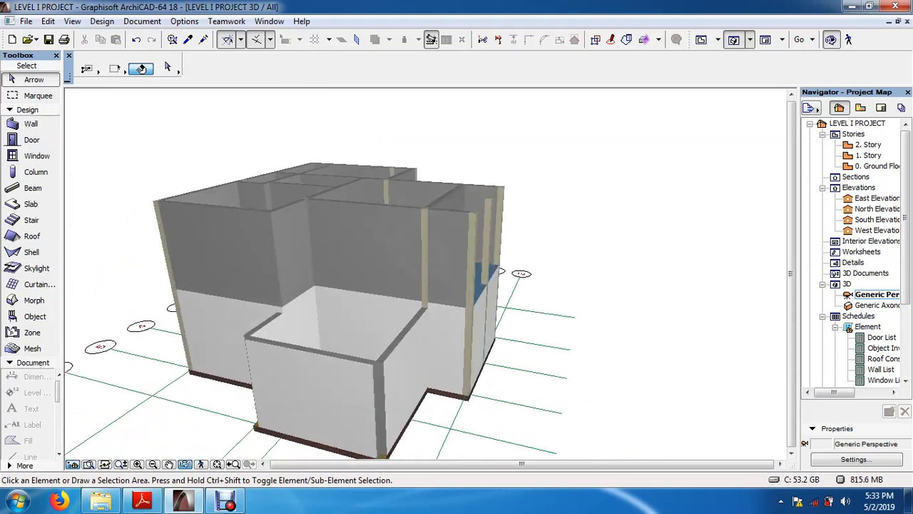
left_click_drag(441, 246, 425, 273)
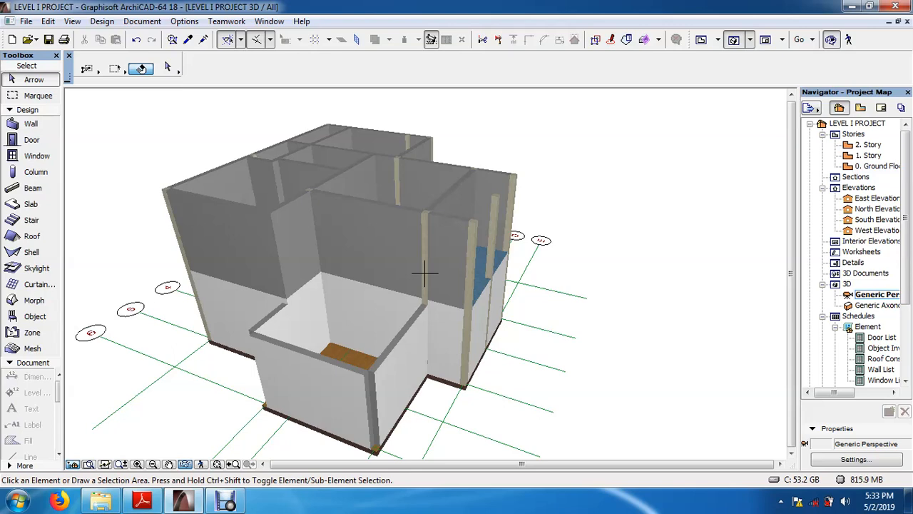
Open the 1. Story plan and select the outer structural walls together with the long vertical wall bordering the front room
key("F2")
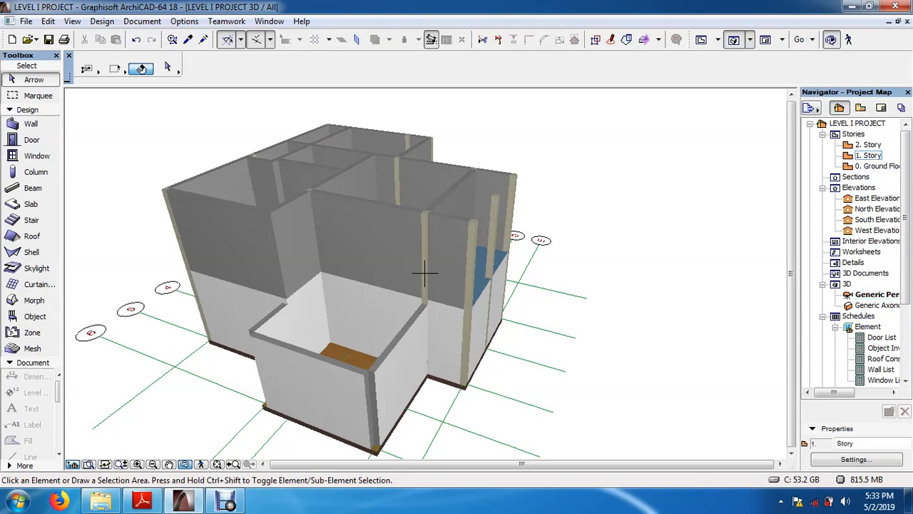
double_click(868, 156)
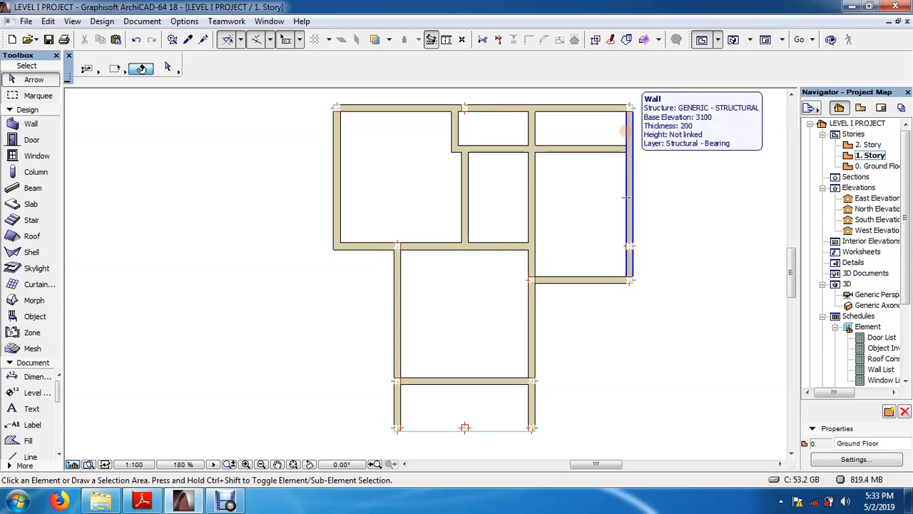
left_click(625, 130)
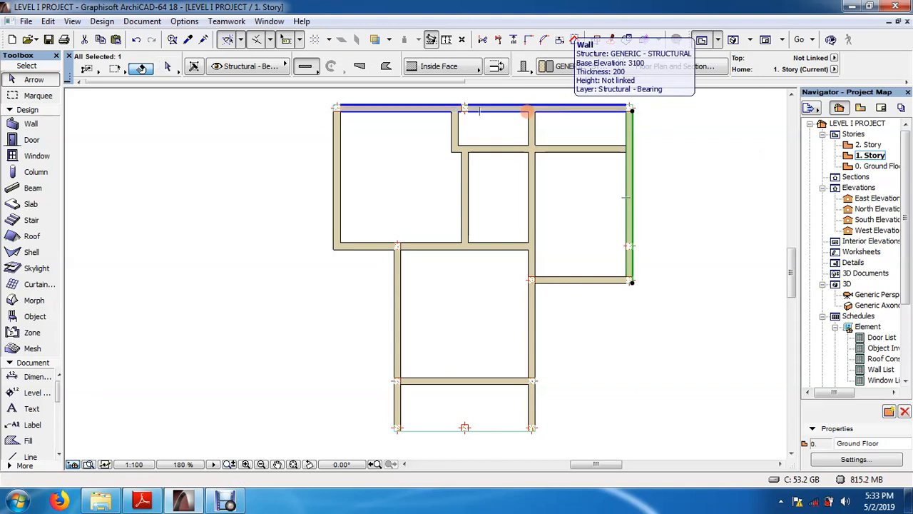
left_click(527, 111, "shift")
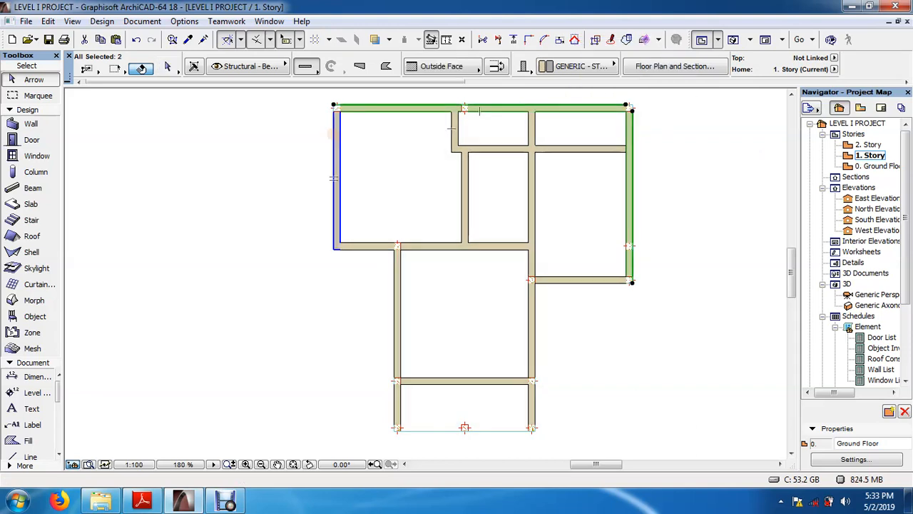
left_click(334, 177, "shift")
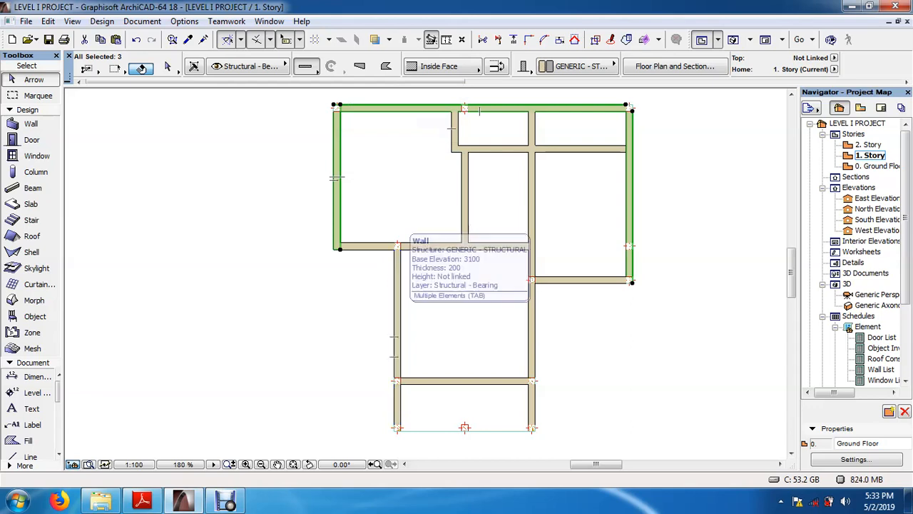
left_click(397, 285, "shift")
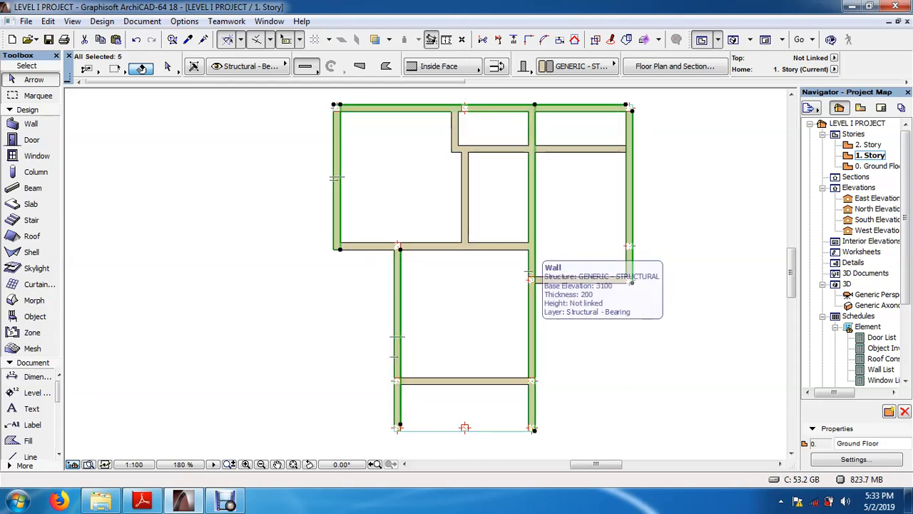
left_click(532, 300, "shift")
left_click(582, 280, "shift")
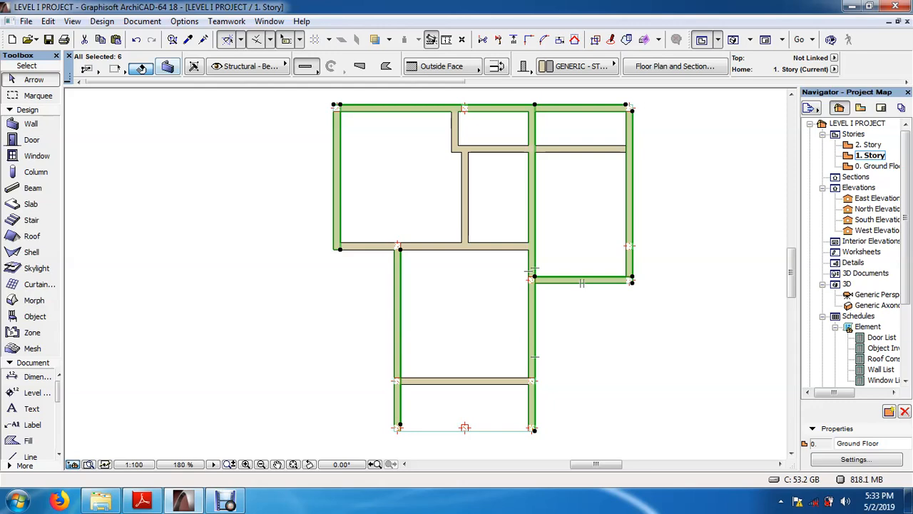
Override the outside and inside face surfaces of the six selected 1. Story walls with Stucco - White Rough
left_click(168, 67)
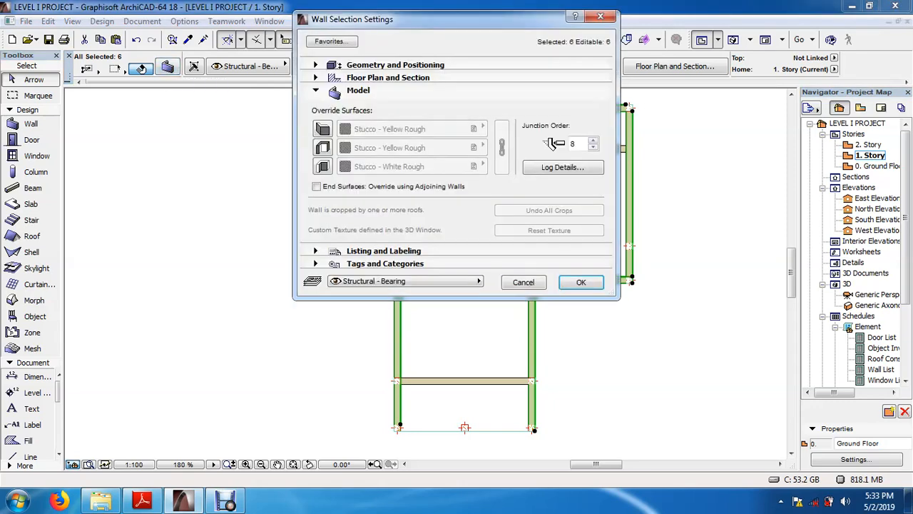
left_click(323, 130)
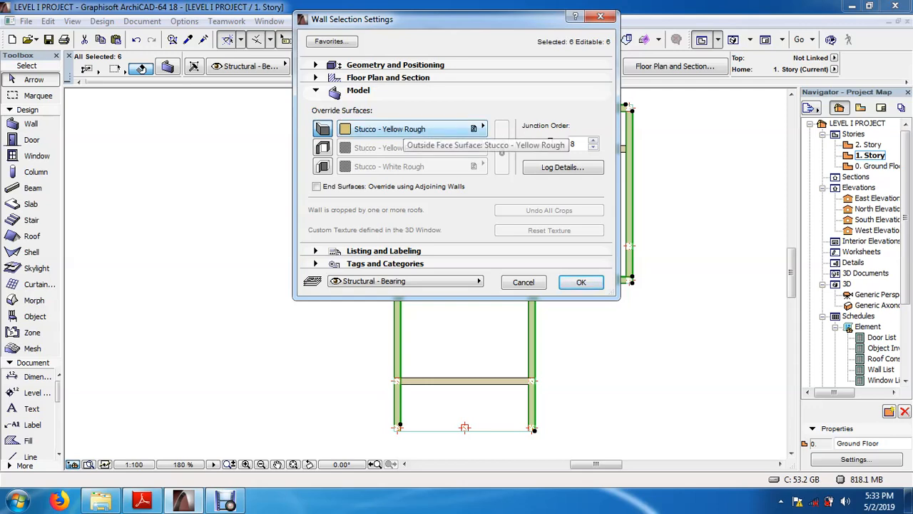
left_click(406, 130)
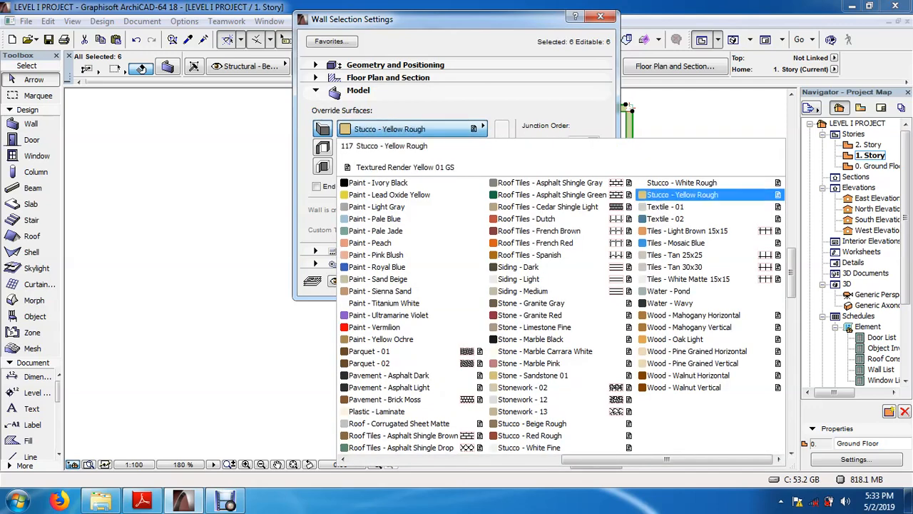
left_click(681, 182)
left_click(681, 182)
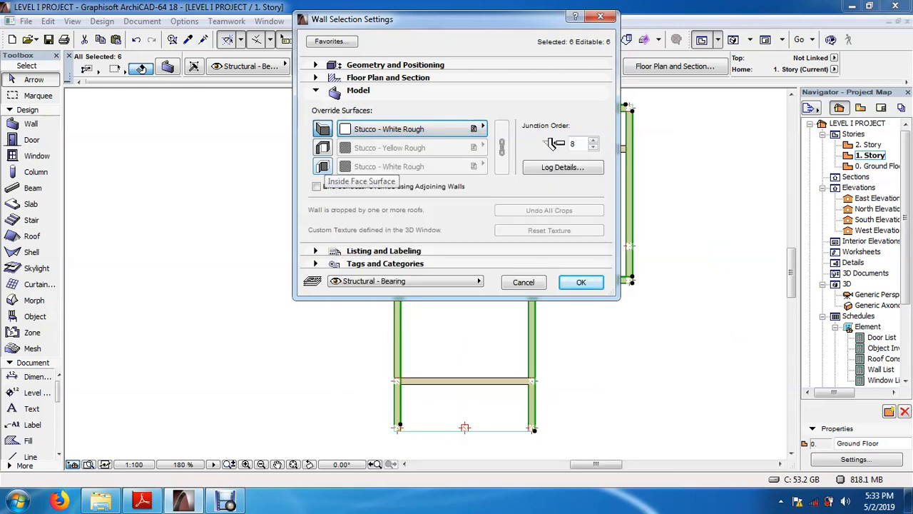
left_click(322, 167)
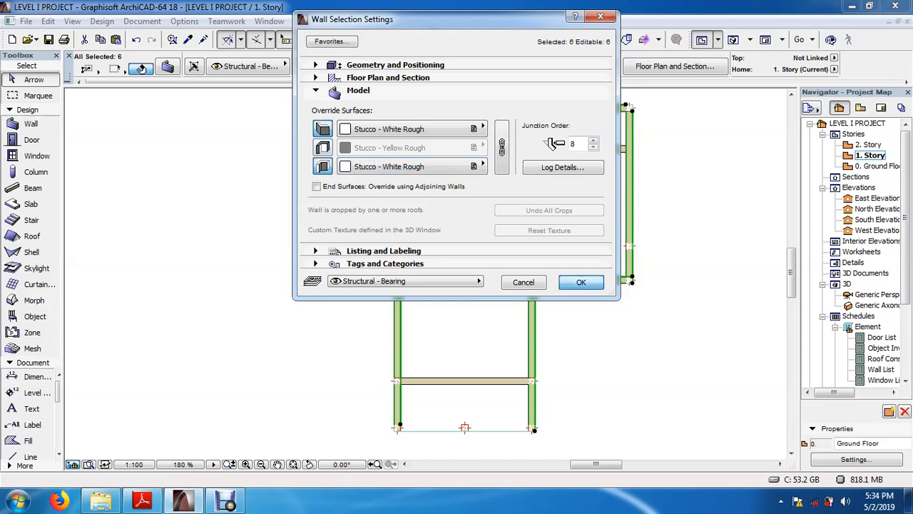
left_click(581, 282)
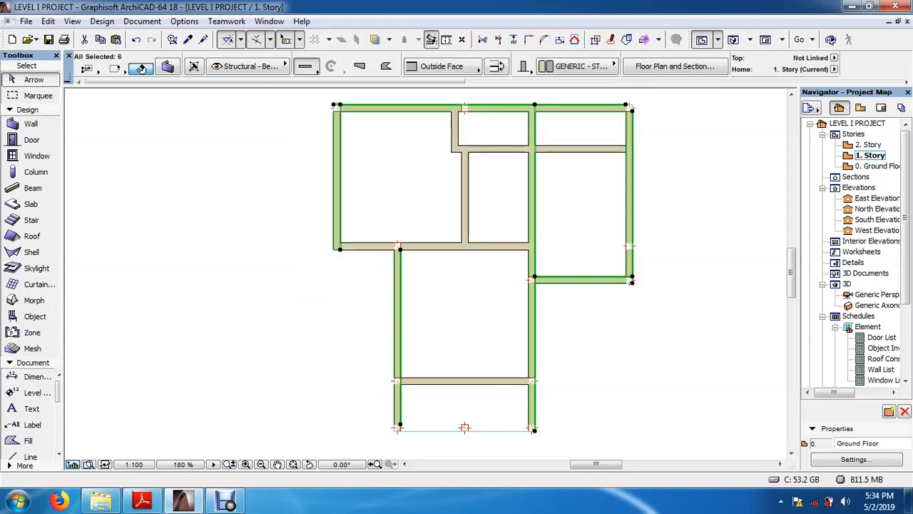
Override the outside and inside face surfaces of the middle and lower horizontal walls on 1. Story with Stucco - White Rough
left_click(348, 246)
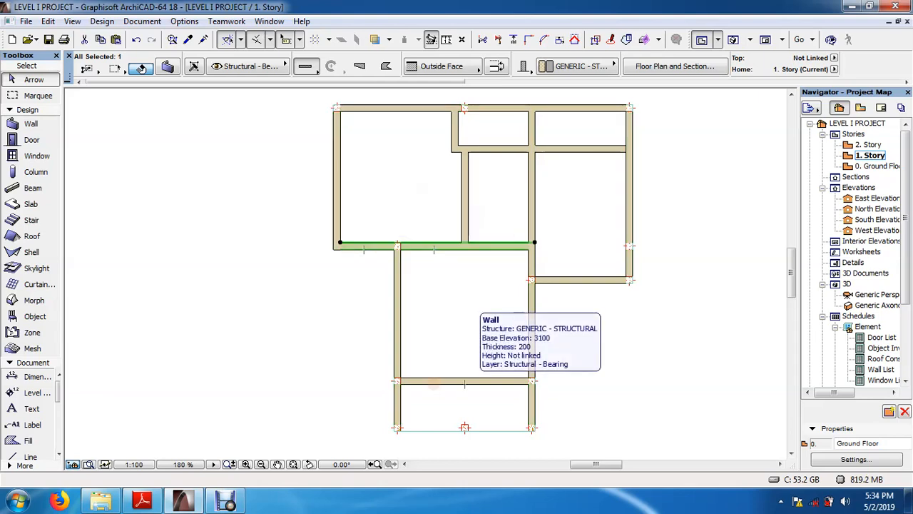
left_click(433, 381, "shift")
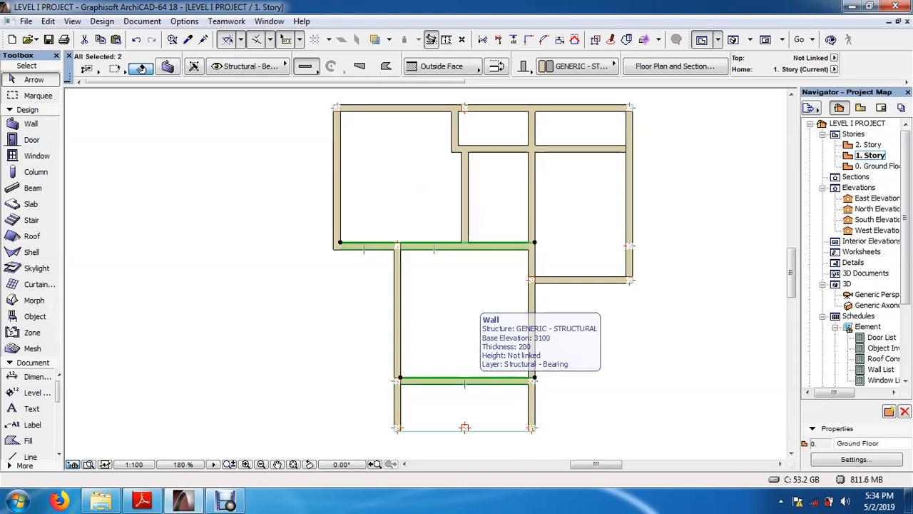
left_click(168, 67)
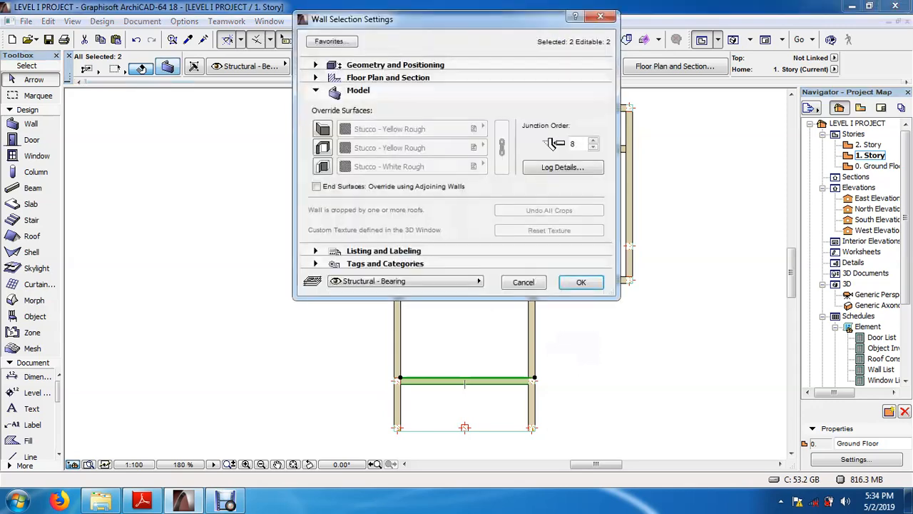
left_click(323, 129)
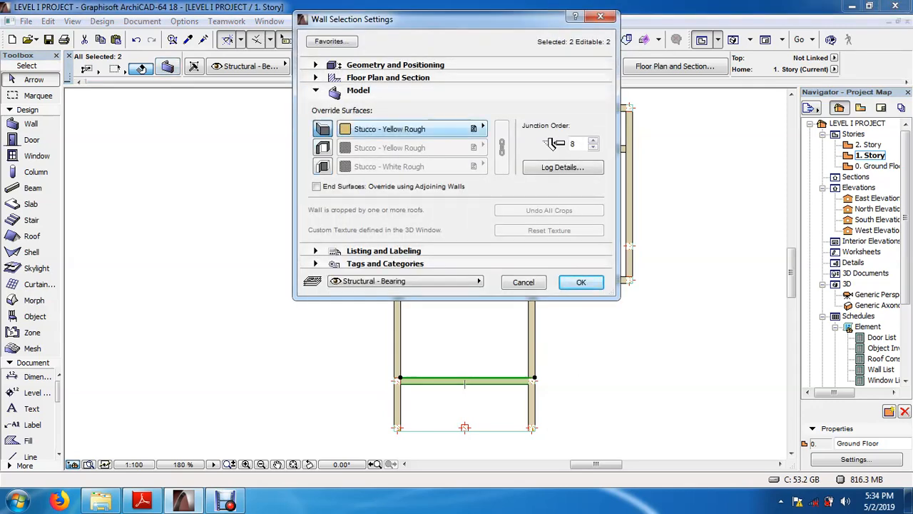
left_click(414, 129)
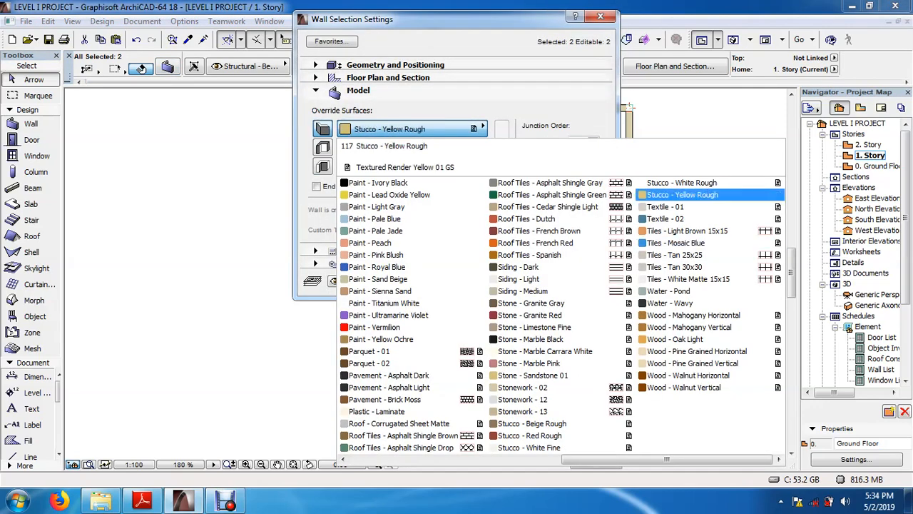
left_click(682, 182)
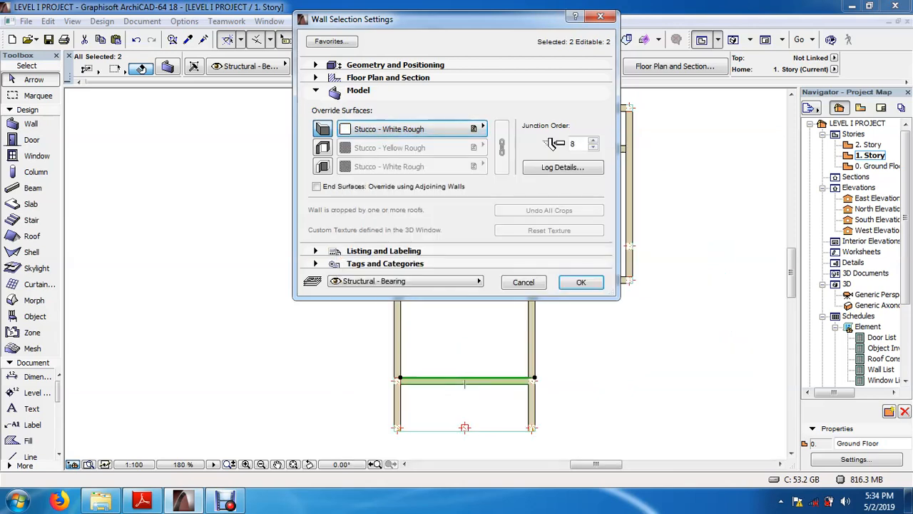
left_click(323, 166)
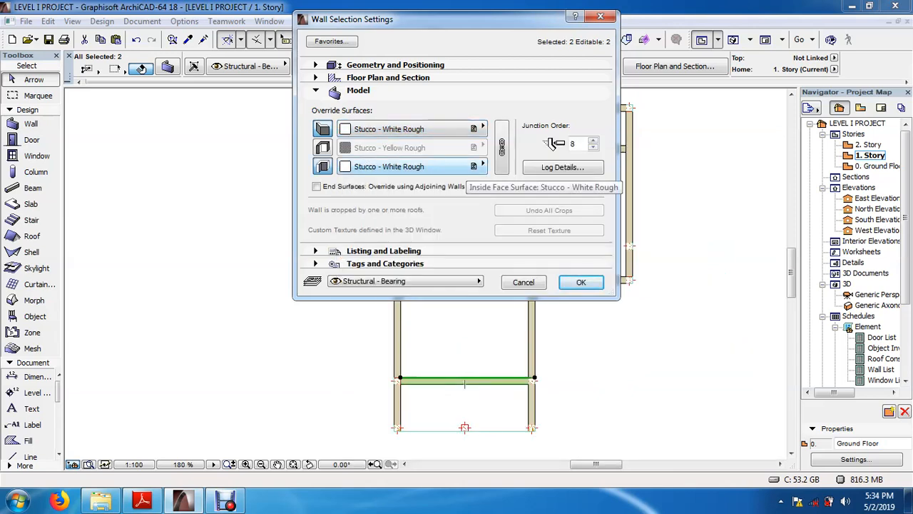
left_click(467, 166)
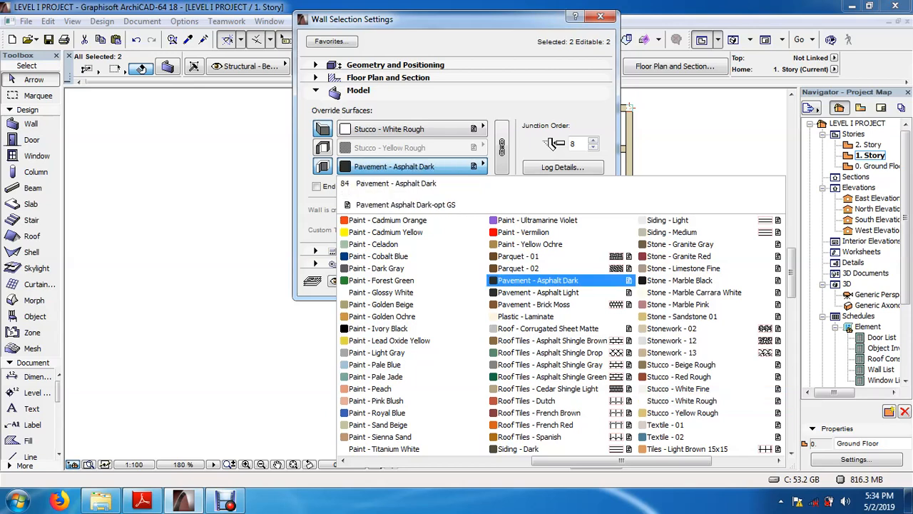
left_click(682, 401)
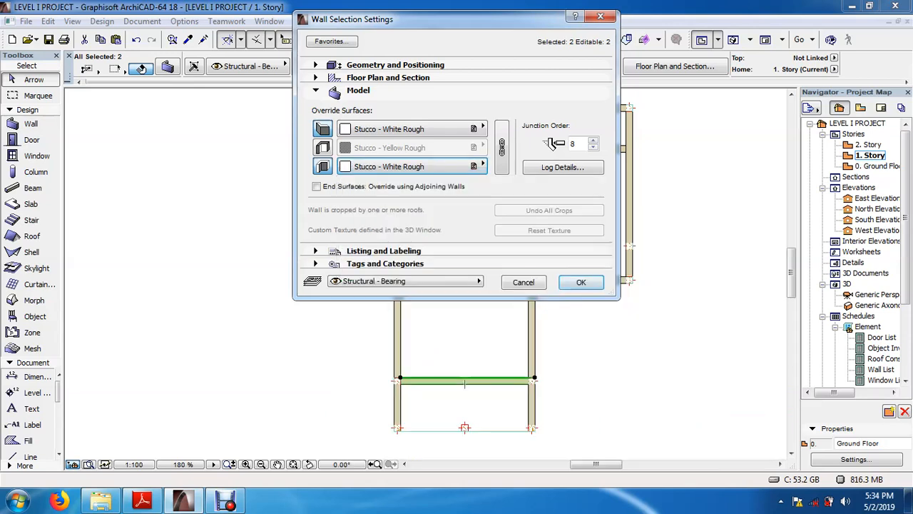
key("Return")
key("Escape")
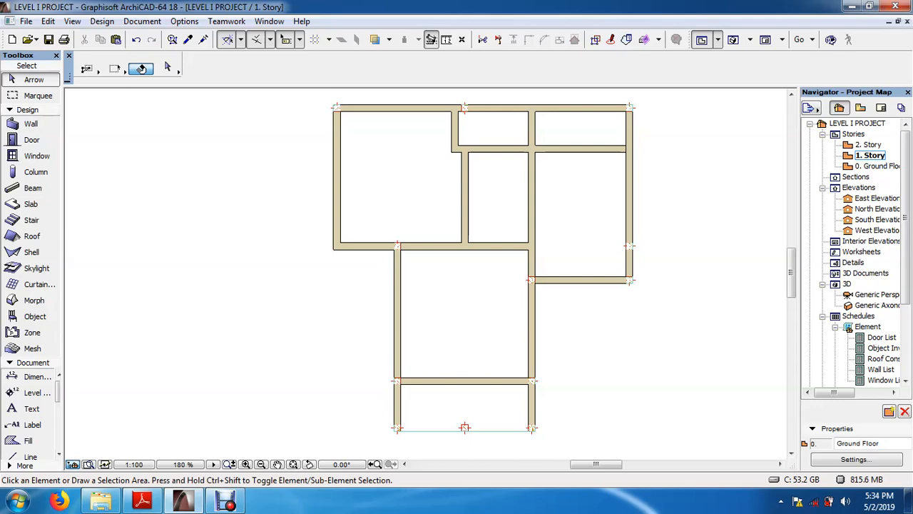
Examine the wall finish in the 3D perspective, look at the 2. Story plan and return to the 1. Story plan
key("F3")
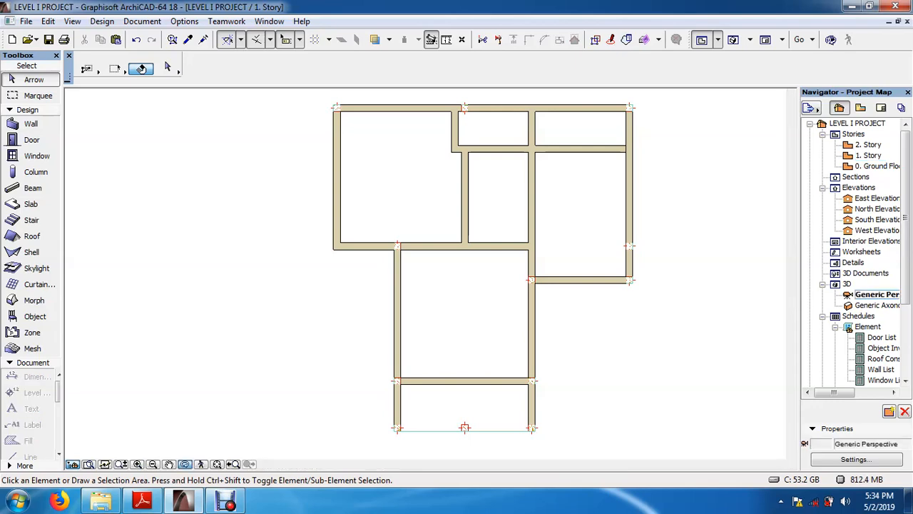
middle_click_drag(424, 273, 371, 221, "shift")
middle_click_drag(332, 288, 334, 246, "shift")
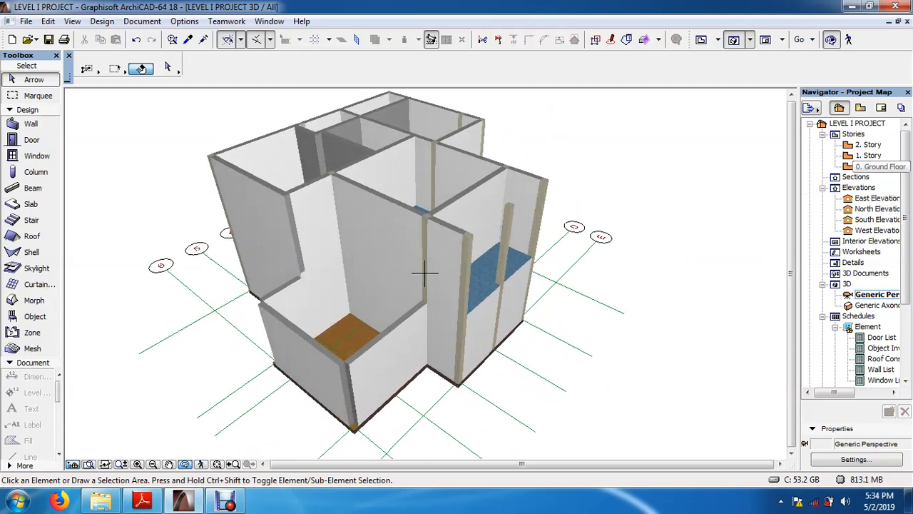
double_click(868, 155)
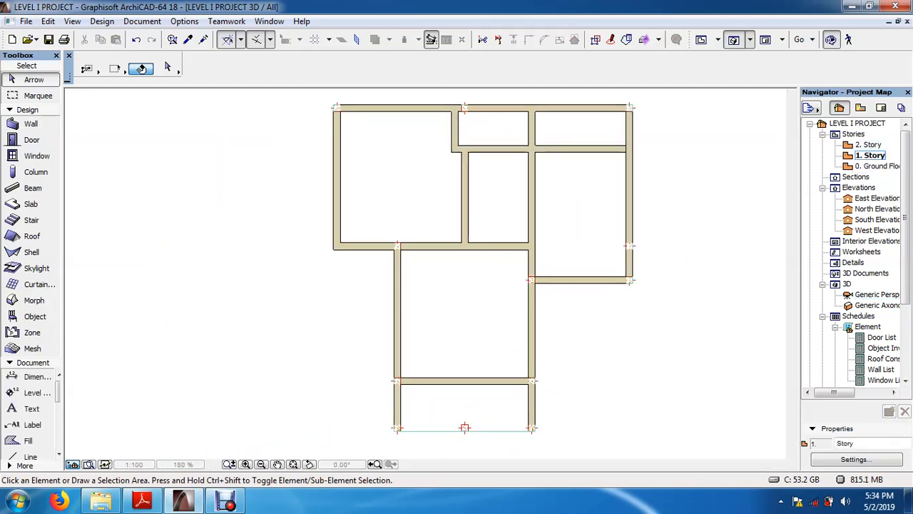
double_click(868, 145)
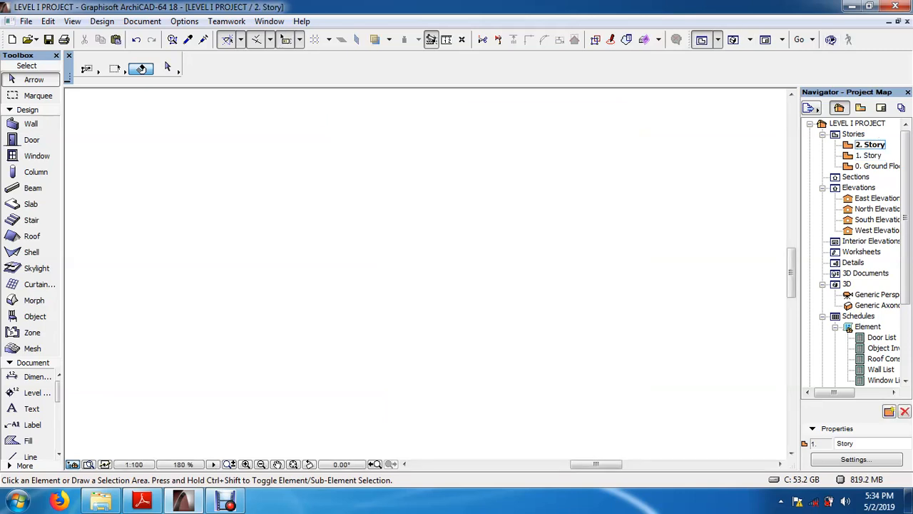
double_click(868, 154)
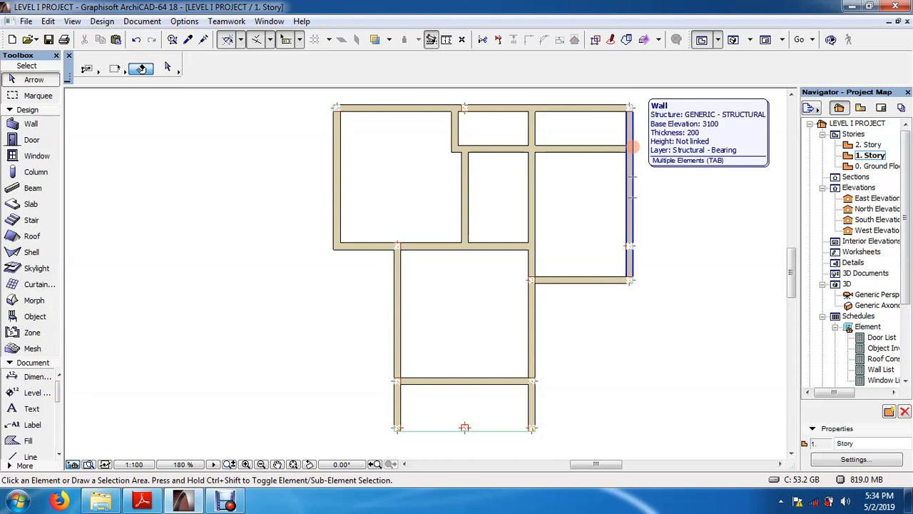
left_click(631, 146)
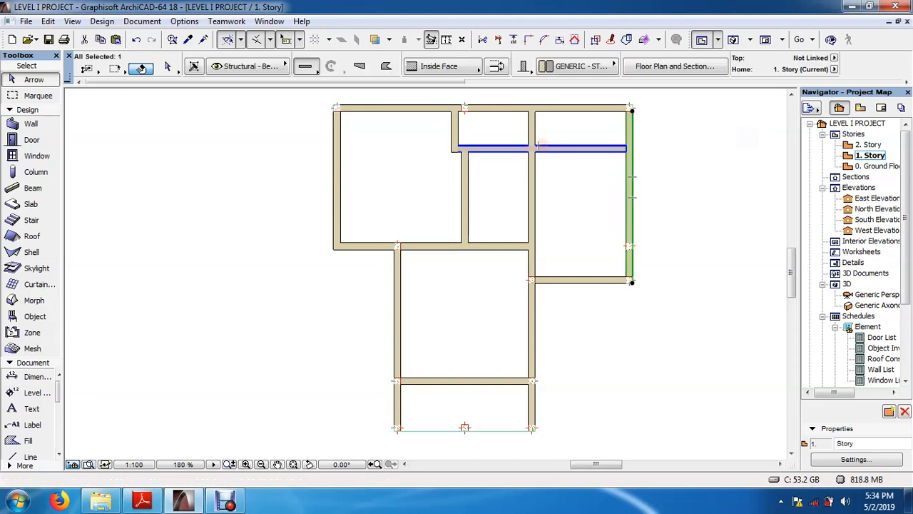
left_click(479, 109, "shift")
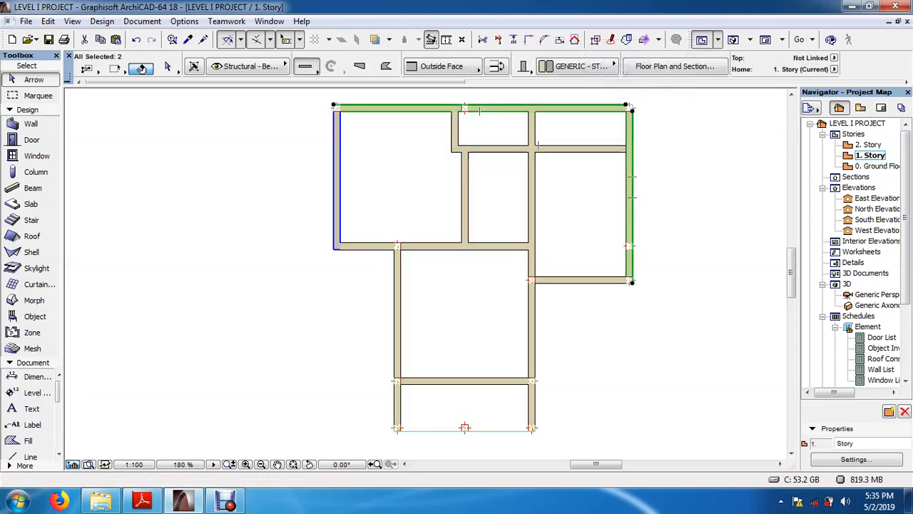
left_click(340, 176, "shift")
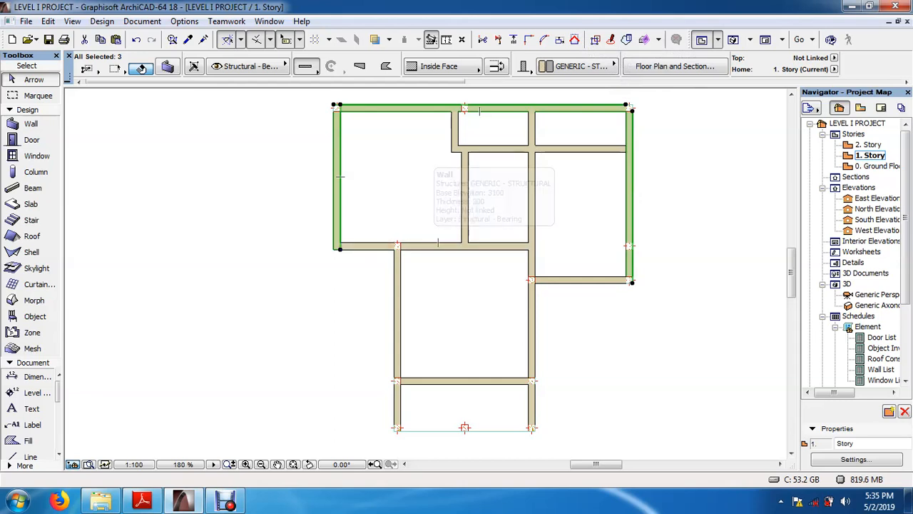
key("Escape")
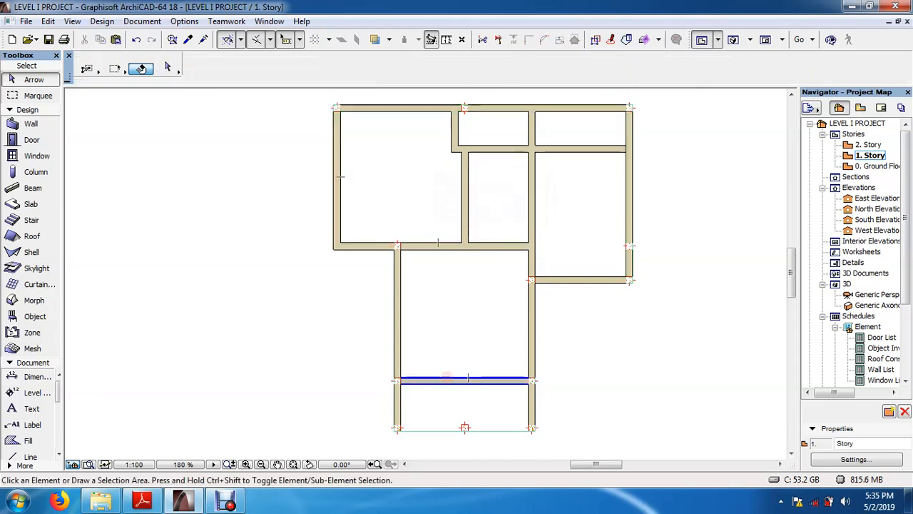
Override the outside face surface of the three horizontal front-facing walls on 1. Story with Siding - Light
left_click(446, 379)
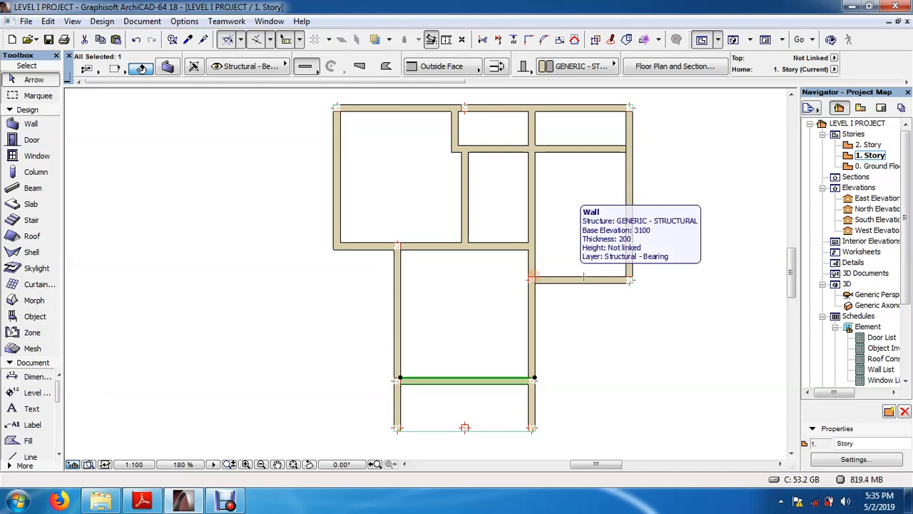
left_click(583, 277, "shift")
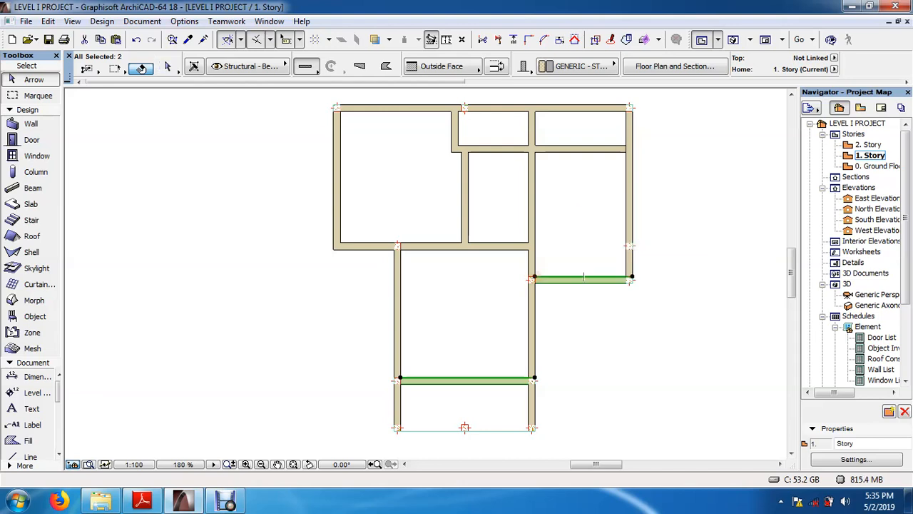
left_click(364, 247, "shift")
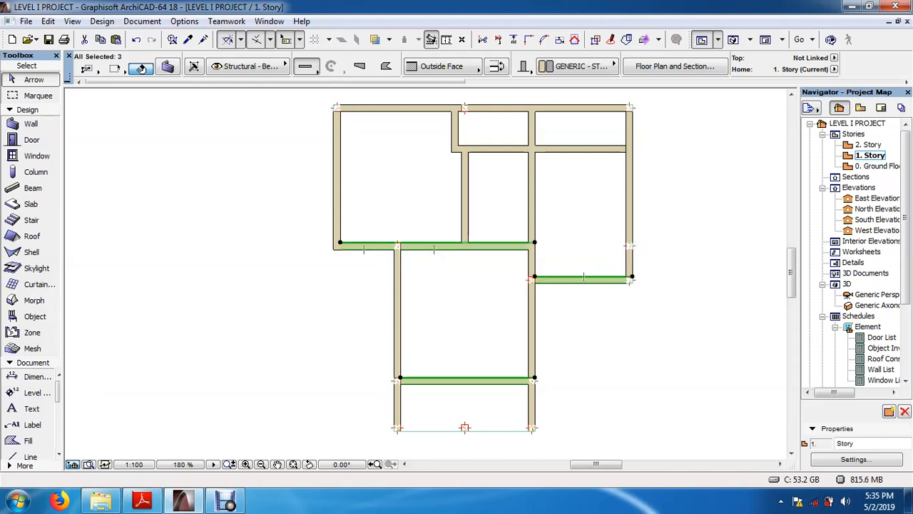
key("ctrl+t")
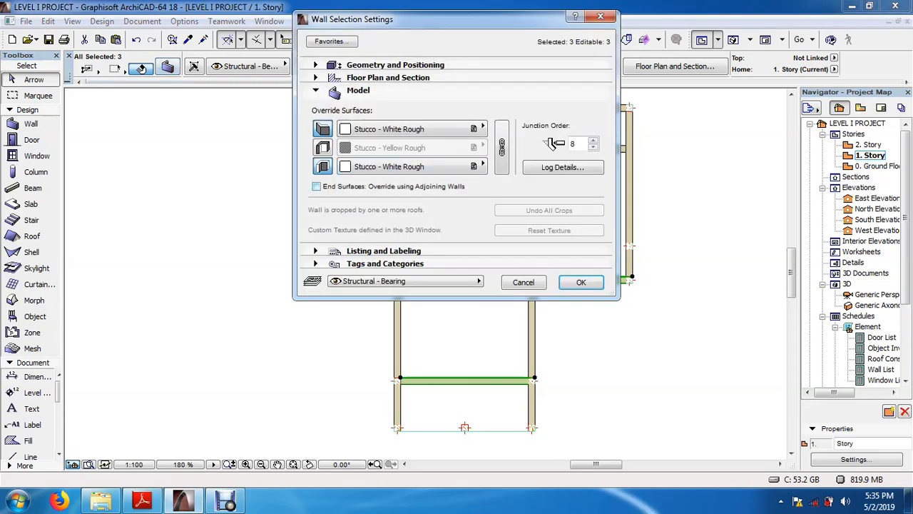
left_click(428, 129)
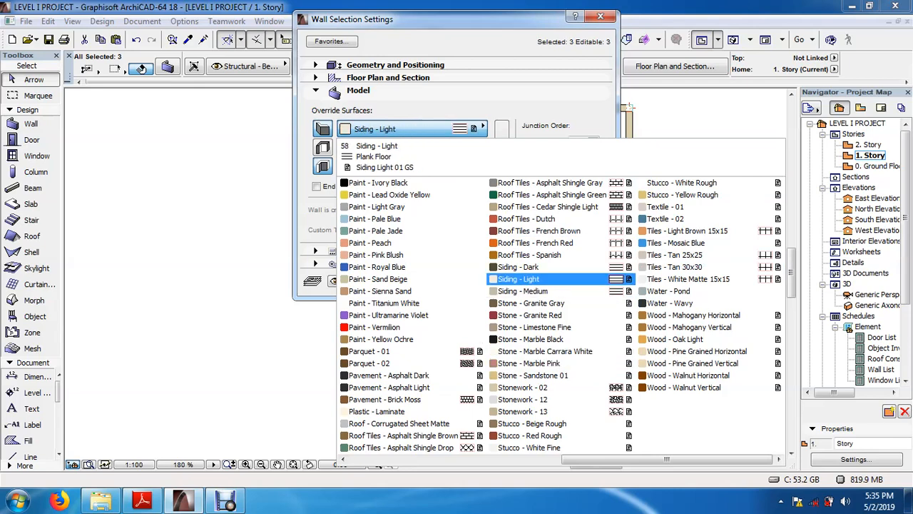
left_click(525, 279)
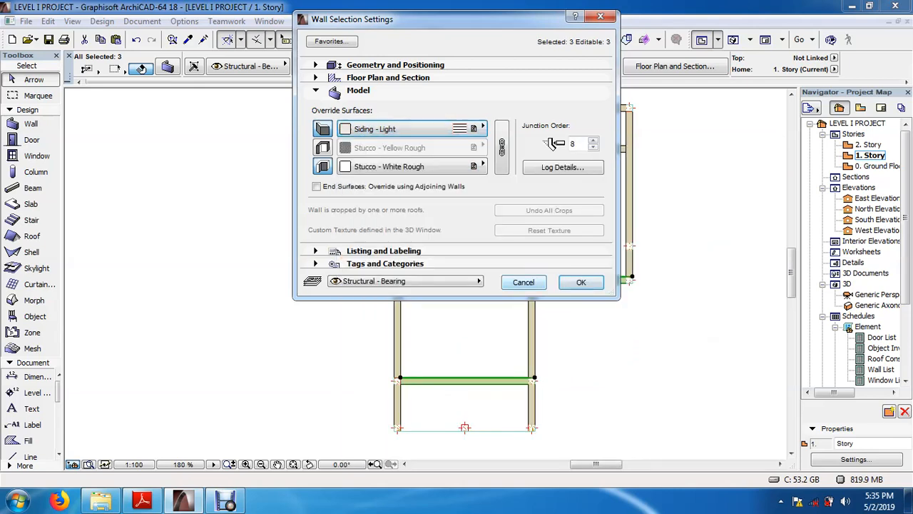
key("Return")
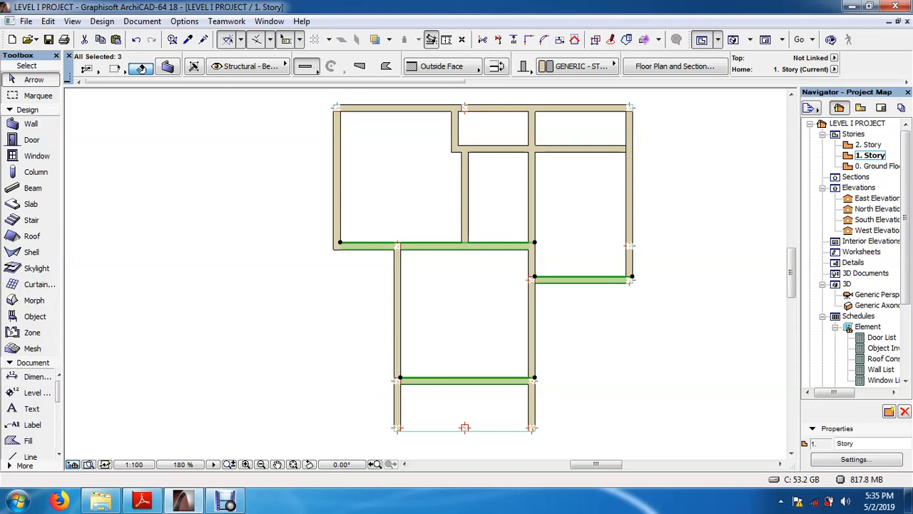
Examine the building's wall surfaces from above in the 3D perspective and return to the 1. Story plan
key("F3")
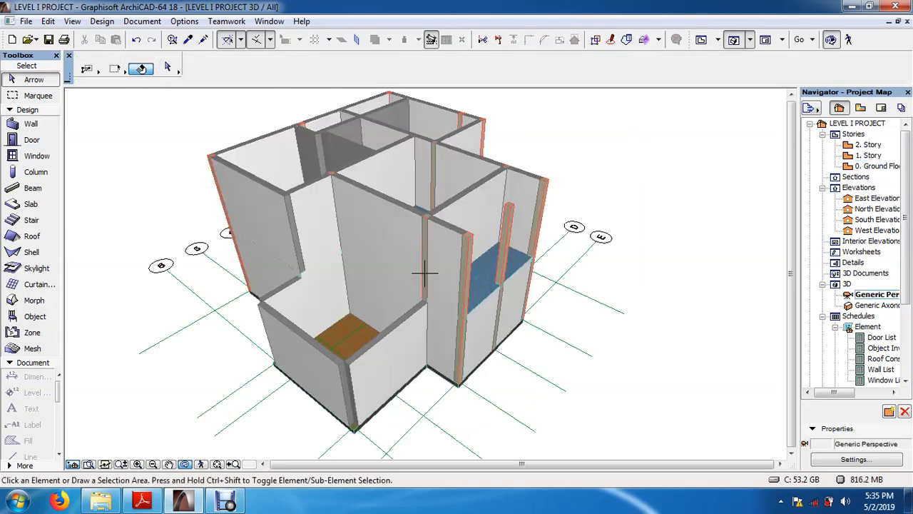
middle_click_drag(426, 273, 449, 360, "shift")
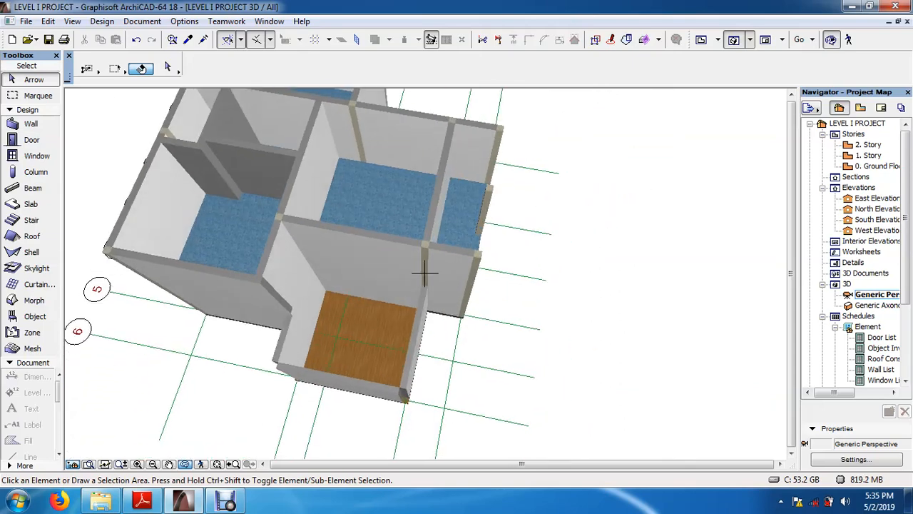
key("F2")
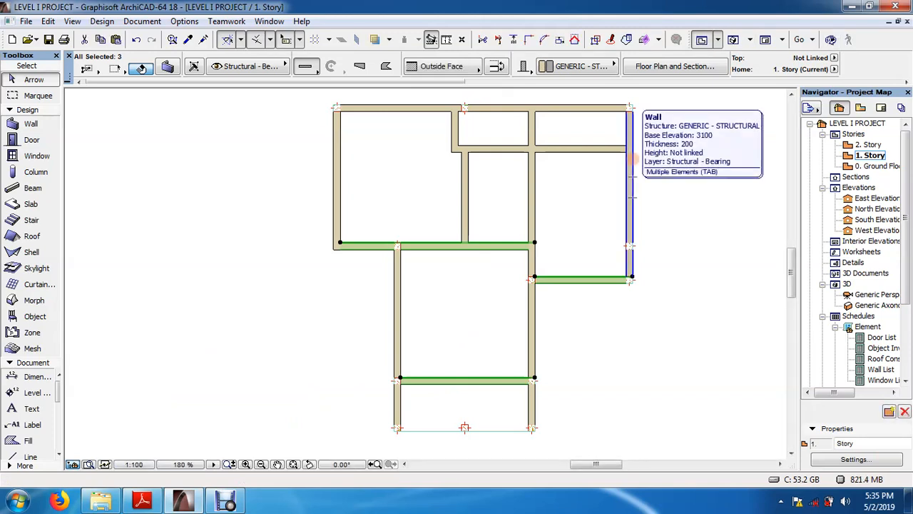
Add the remaining outer walls and the long central vertical wall on 1. Story to the selection and set their outside face surface to Siding - Light
left_click(632, 158, "shift")
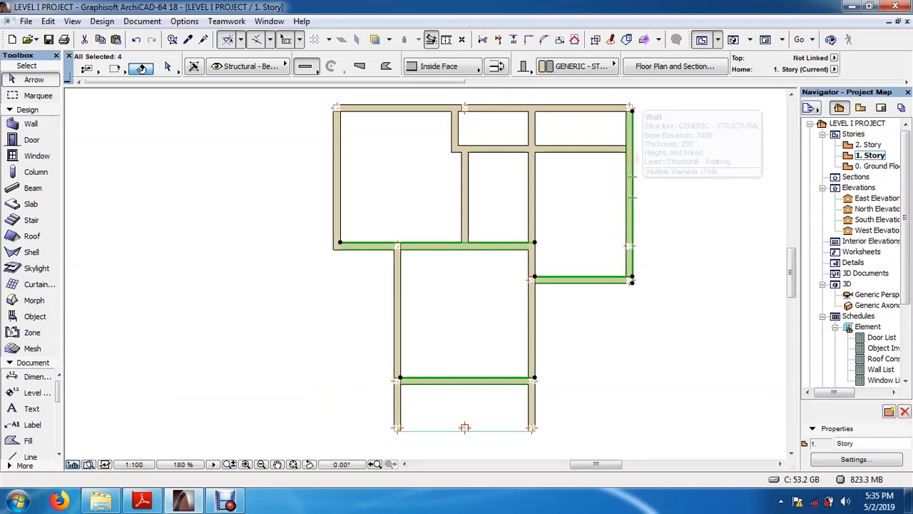
left_click(479, 111, "shift")
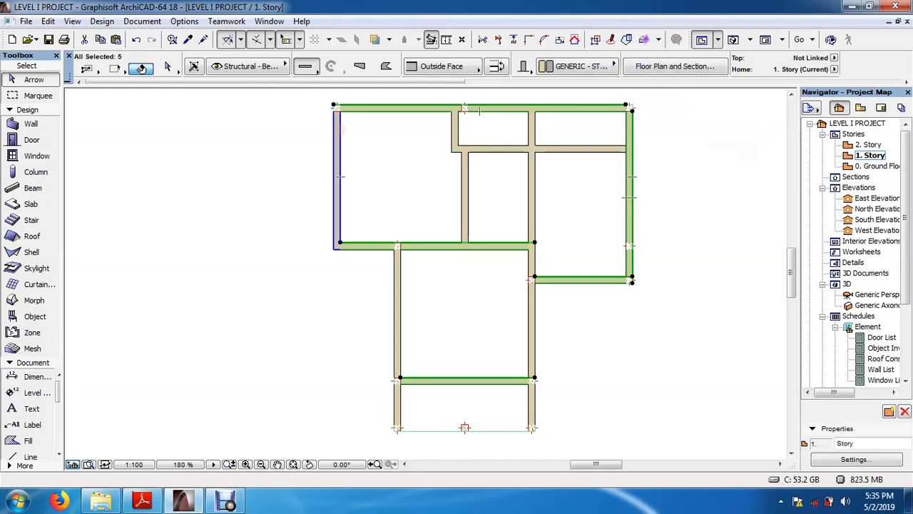
left_click(399, 271, "shift")
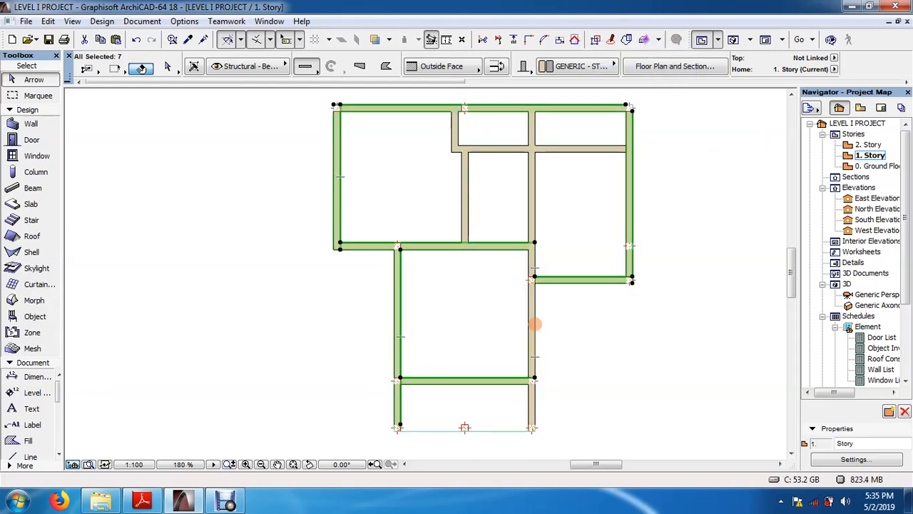
left_click(532, 274, "shift")
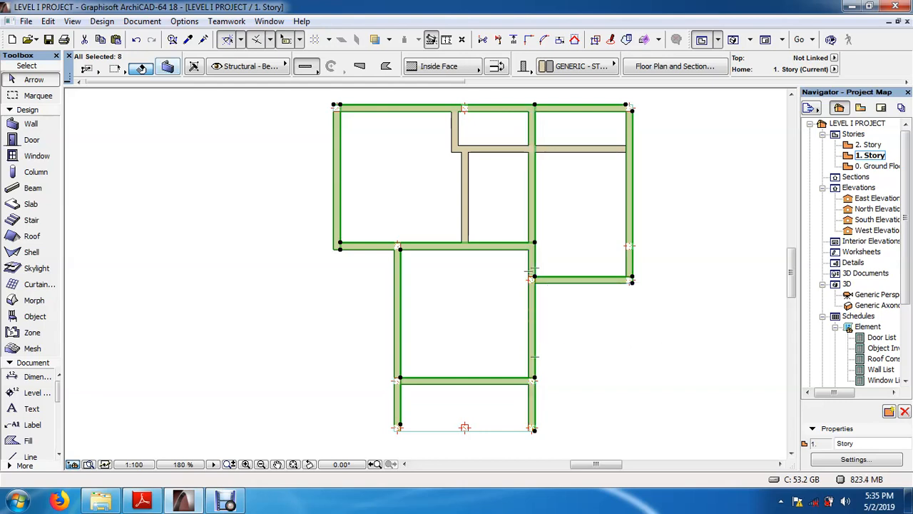
key("ctrl+t")
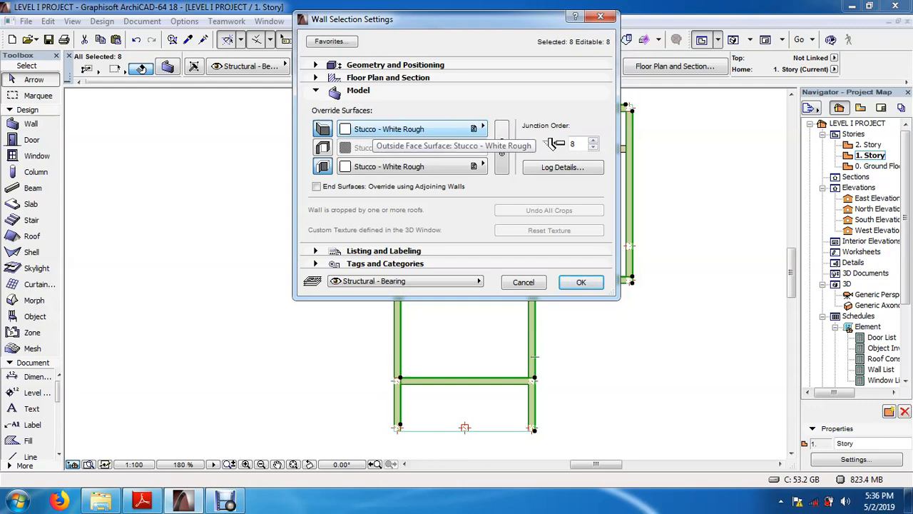
left_click(482, 128)
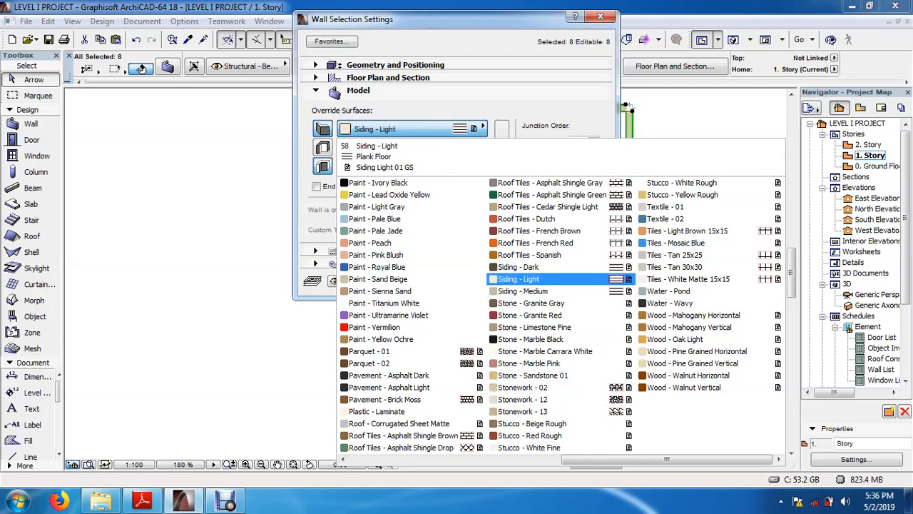
left_click(519, 279)
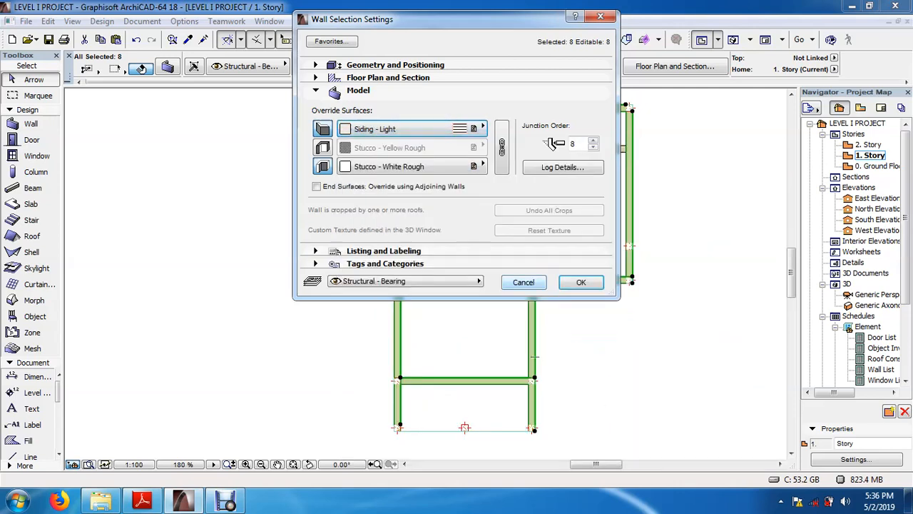
Set the inside face surface of the selected 1. Story walls to Stucco - White Rough
left_click(482, 167)
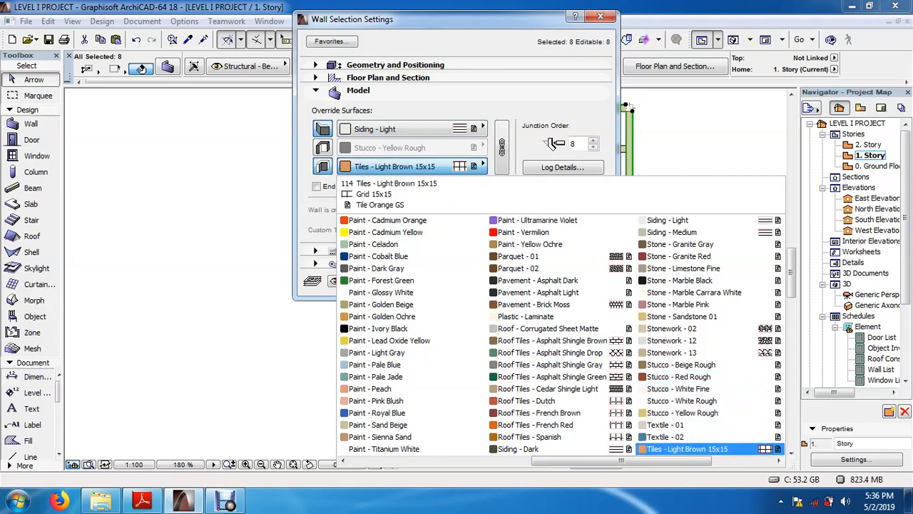
left_click(778, 460)
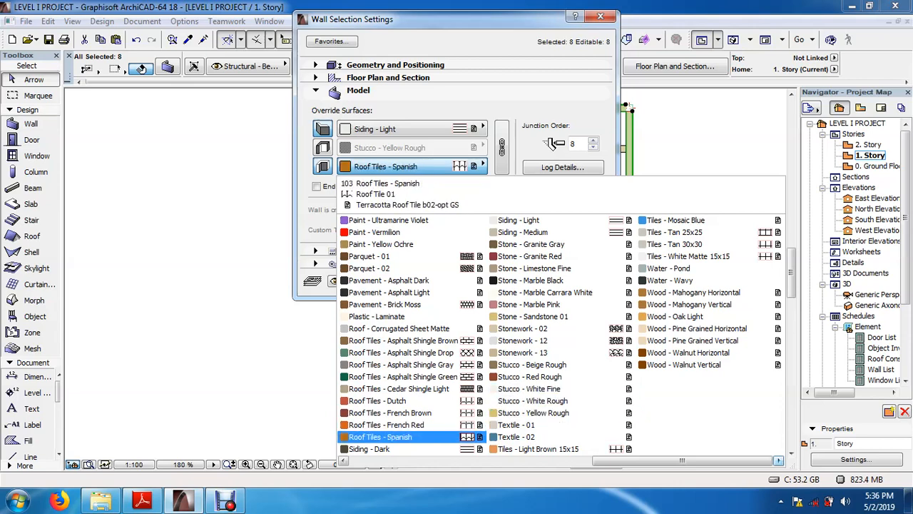
left_click(532, 400)
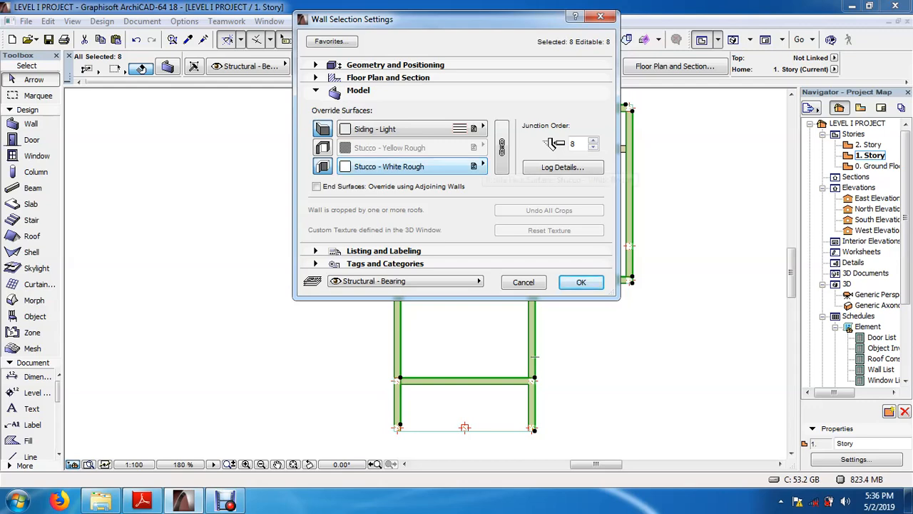
Override the inside face surface of the selected 1. Story walls with Siding - Light and apply the wall settings
left_click(483, 165)
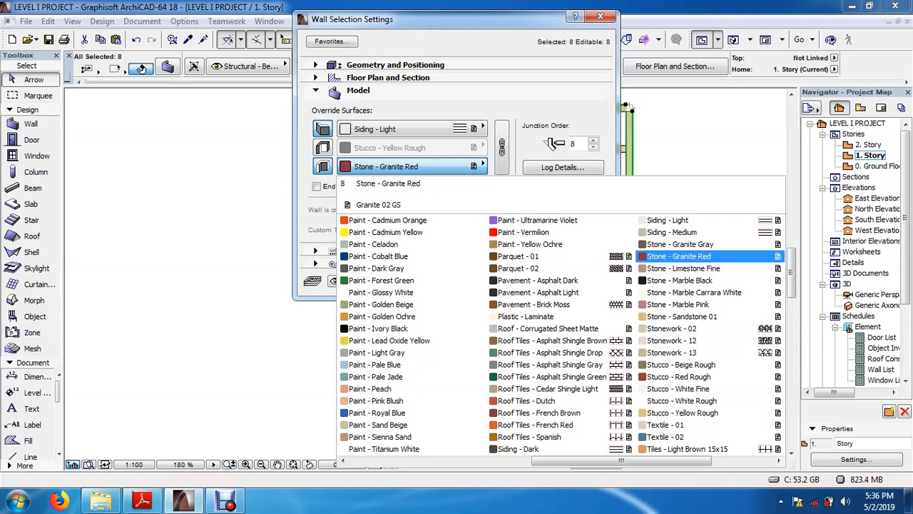
left_click(668, 221)
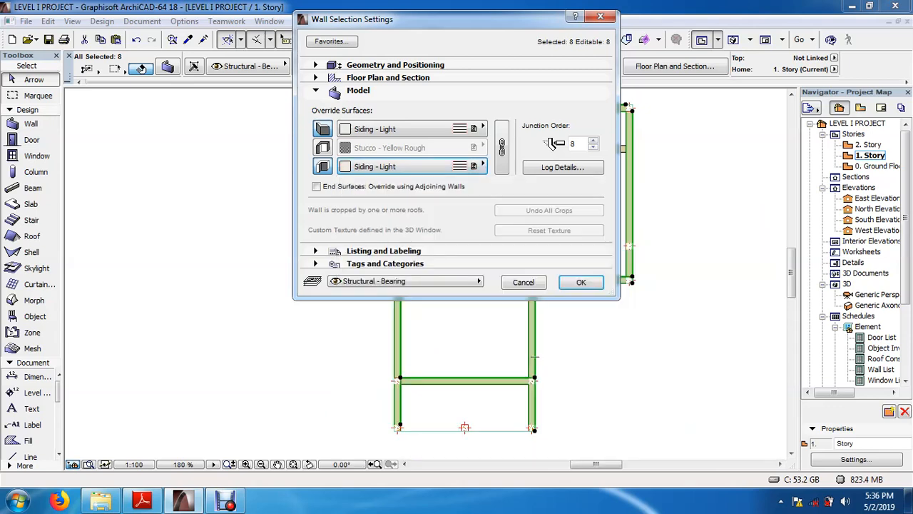
key("Return")
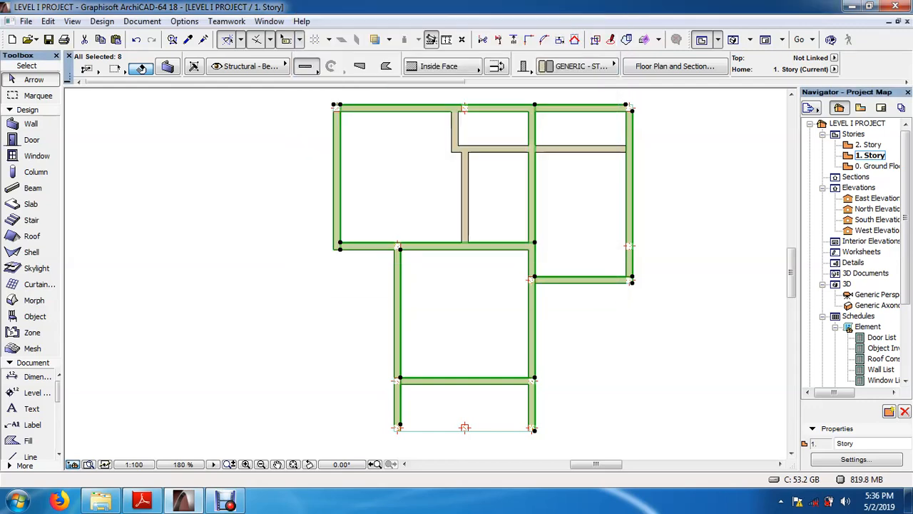
Examine the upper-story siding and the ground-floor wall finish from several sides in the 3D perspective
key("F3")
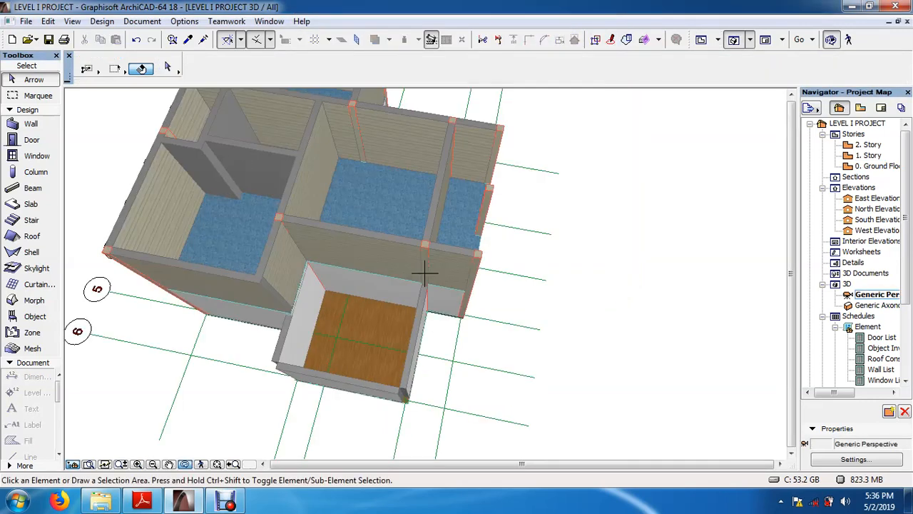
middle_click_drag(424, 272, 296, 176, "shift")
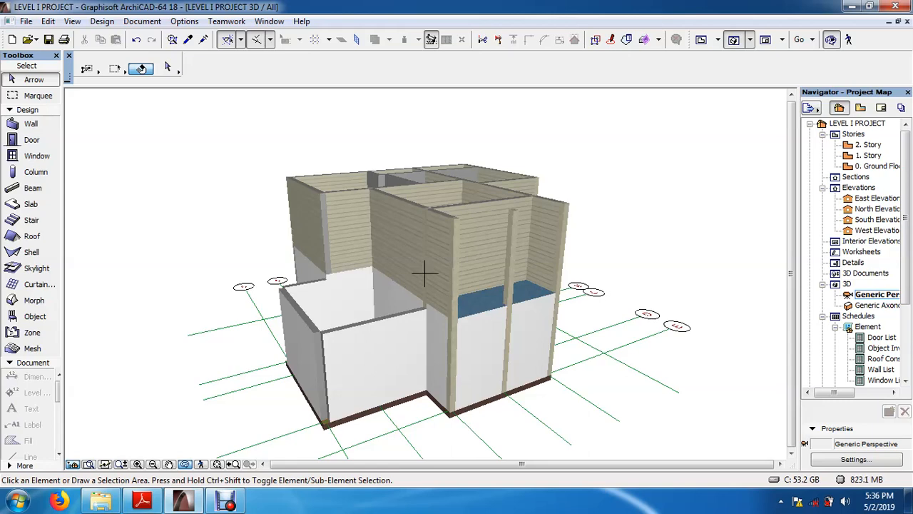
middle_click_drag(424, 272, 393, 360, "shift")
left_click_drag(428, 299, 424, 280)
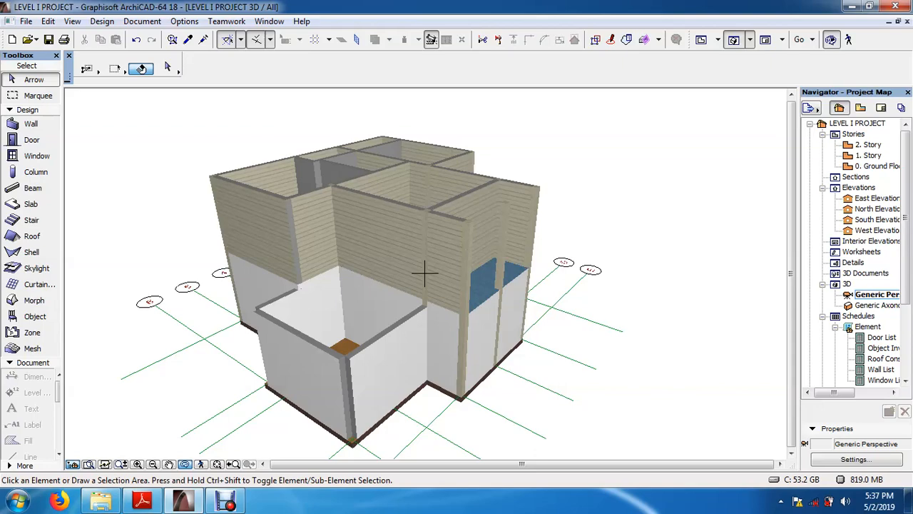
left_click_drag(423, 271, 375, 267)
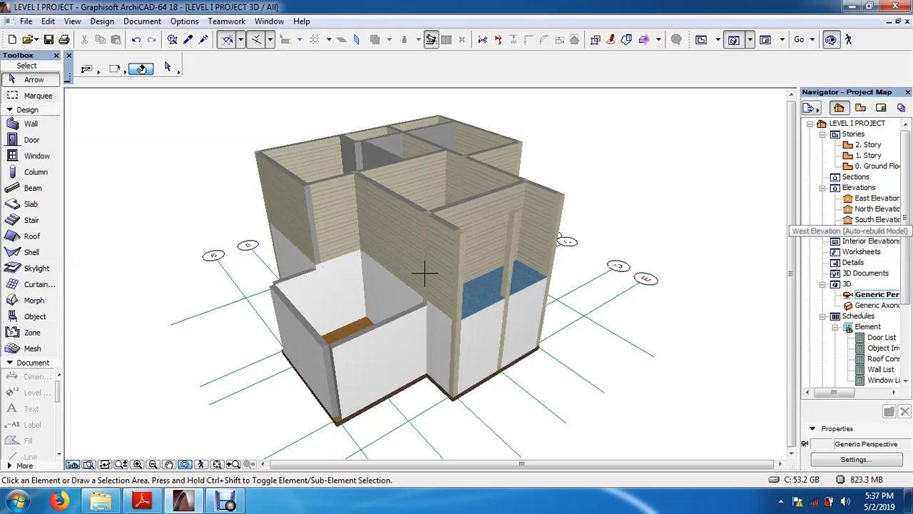
Select twelve walls on the 0. Ground Floor plan along the perimeter and main grid lines, leaving out the right half of the front wall
double_click(876, 166)
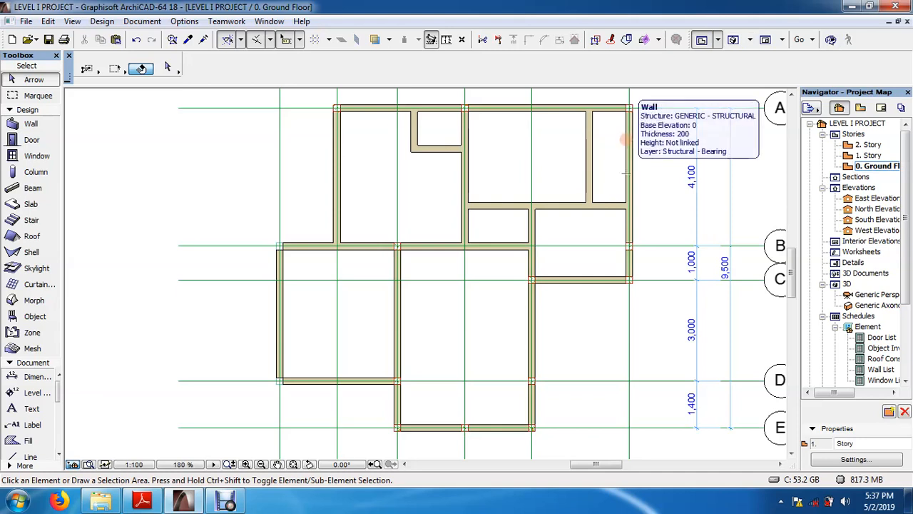
left_click(625, 173)
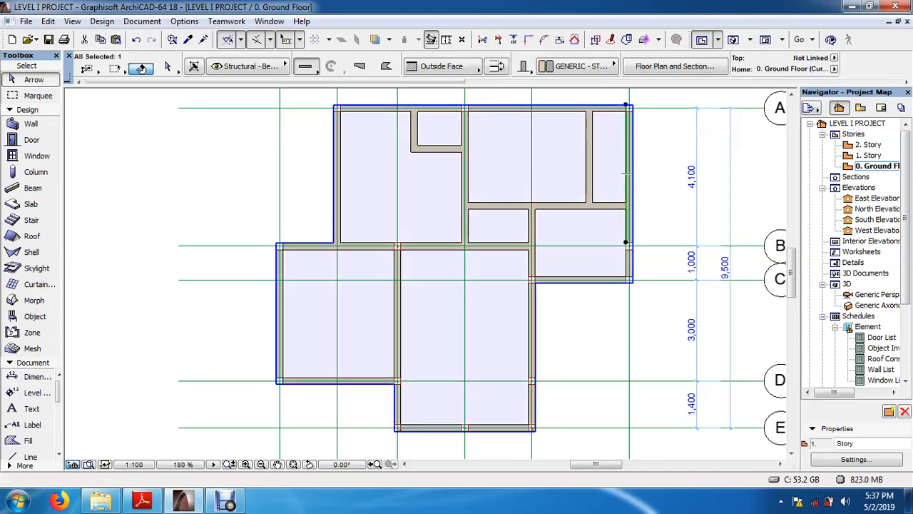
left_click(483, 110, "shift")
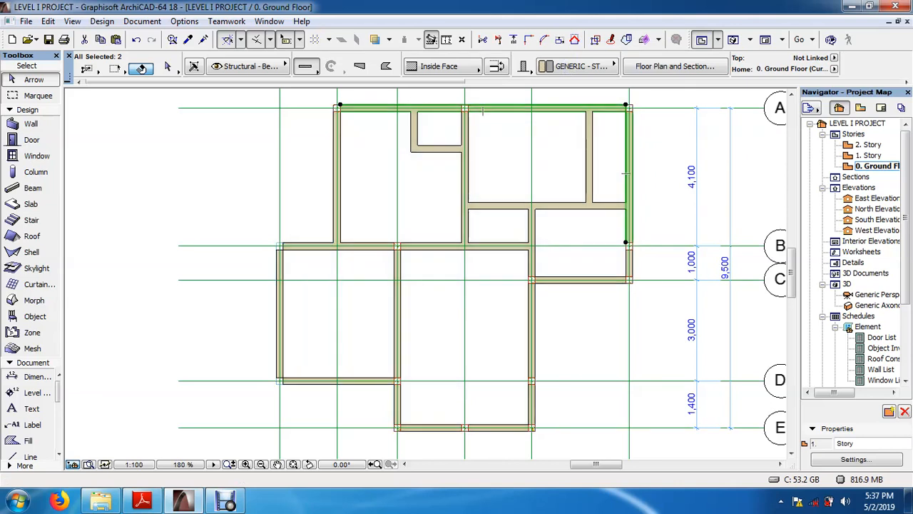
left_click(337, 171, "shift")
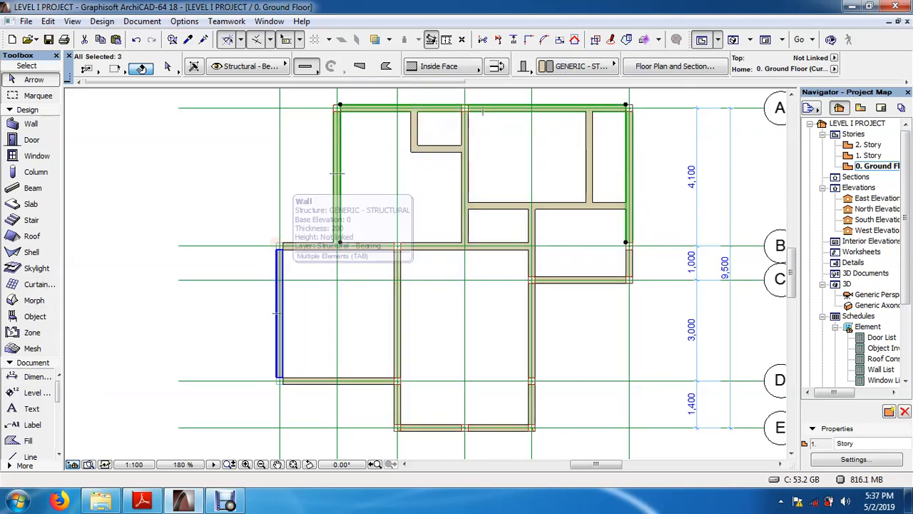
left_click(279, 285, "shift")
left_click(321, 246, "shift")
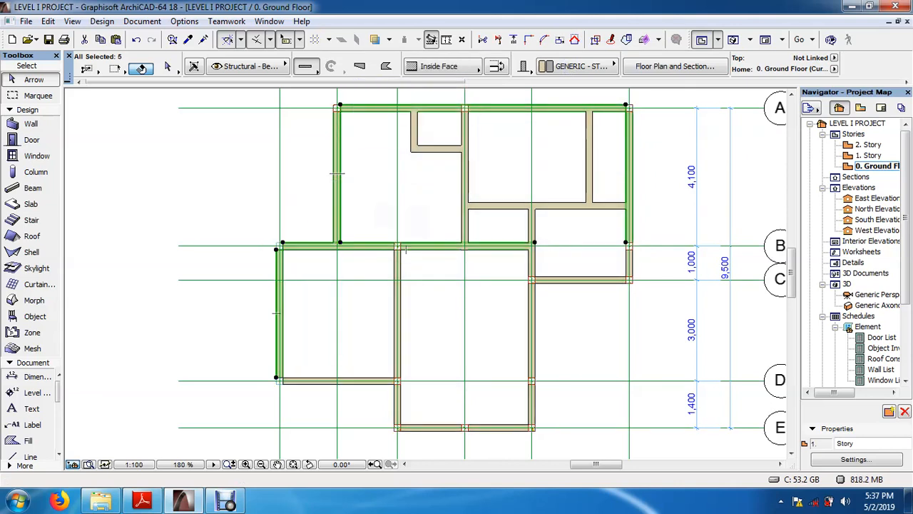
left_click(338, 379, "shift")
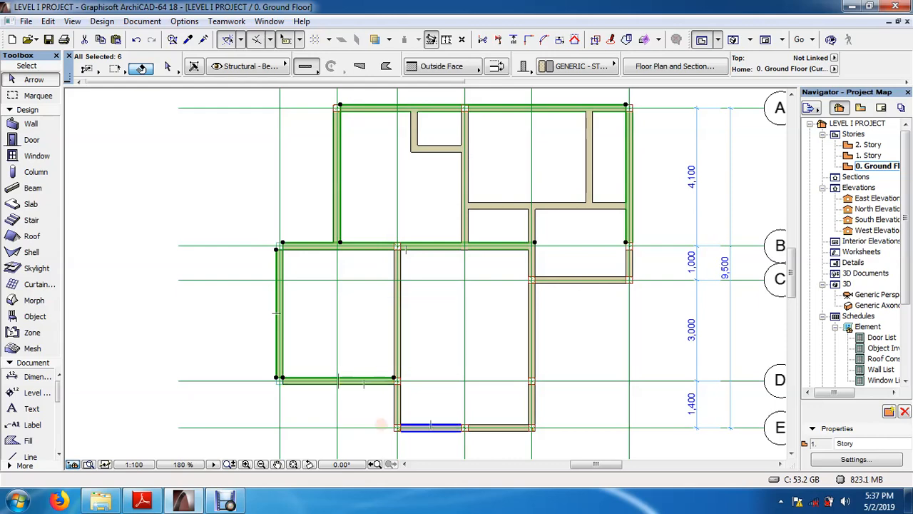
left_click(430, 426, "shift")
left_click(398, 335, "shift")
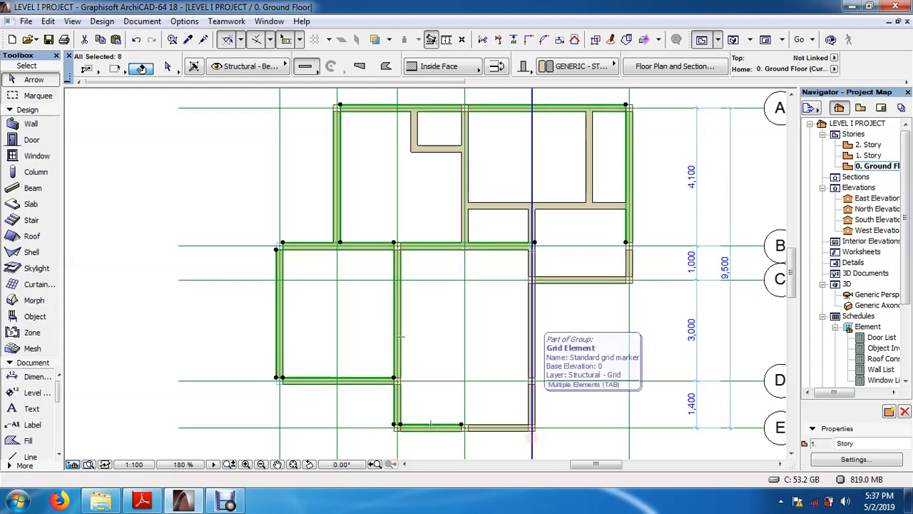
left_click(534, 405, "shift")
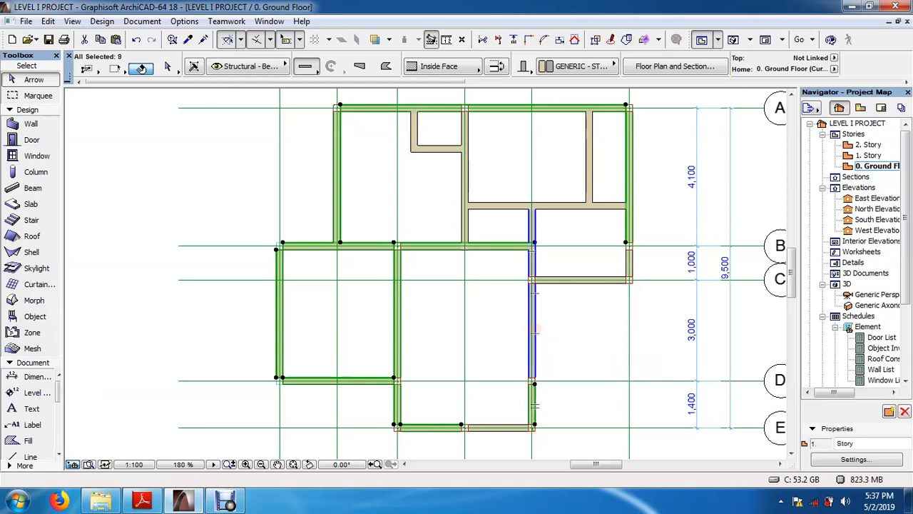
left_click(534, 294, "shift")
left_click(581, 281, "shift")
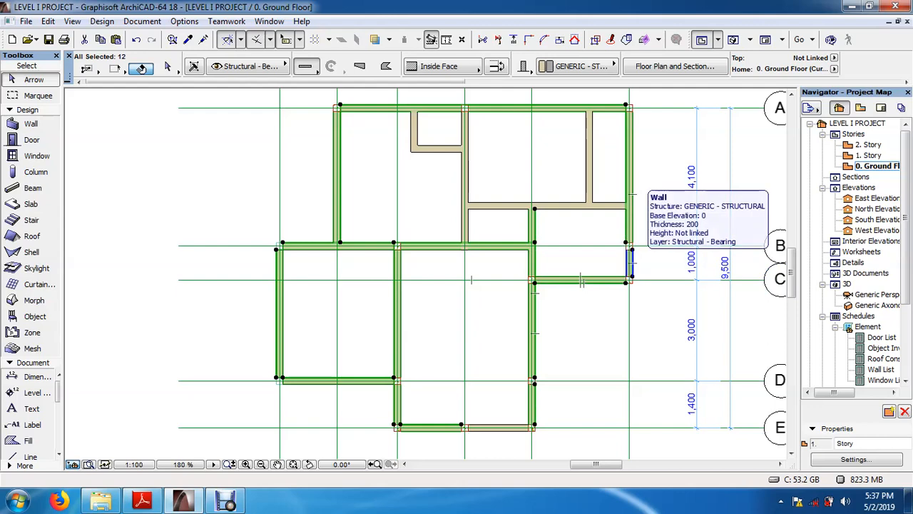
left_click(630, 262, "shift")
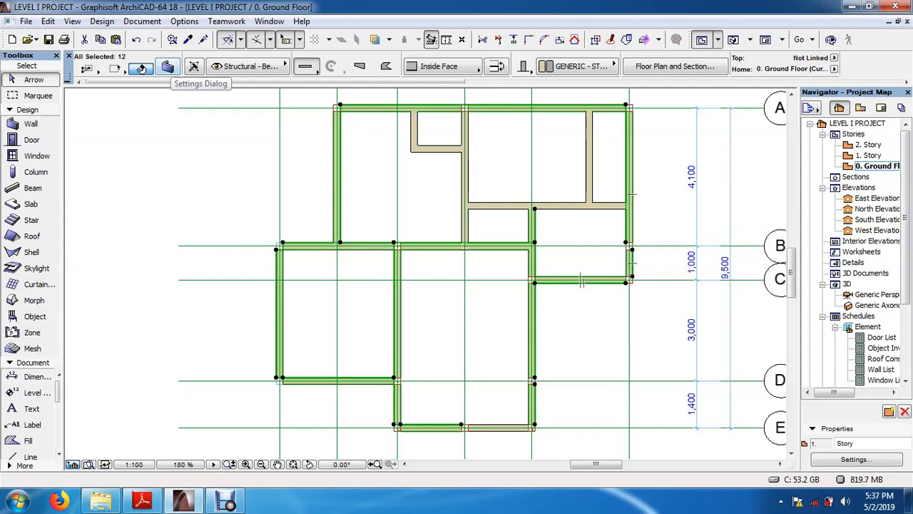
Override the outside and inside face surfaces of the selected ground-floor walls with Brick - White Natural
left_click(167, 66)
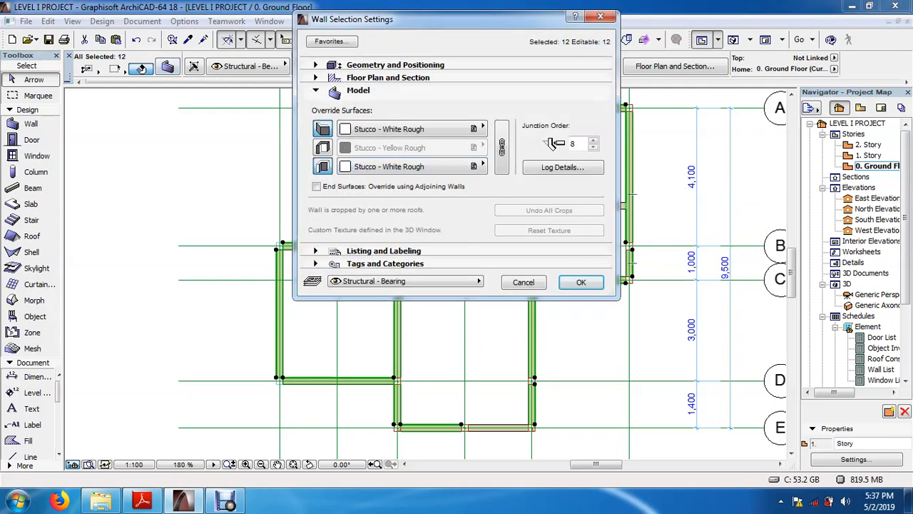
left_click(478, 129)
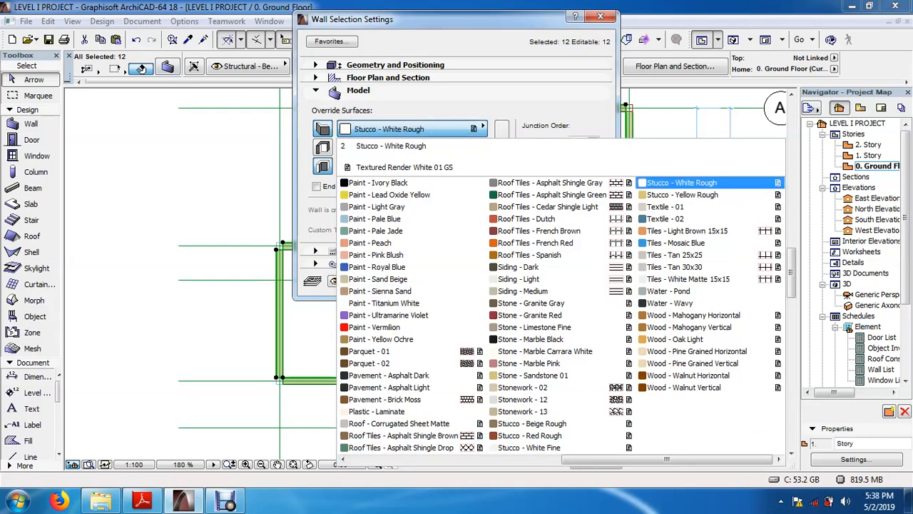
left_click(456, 460)
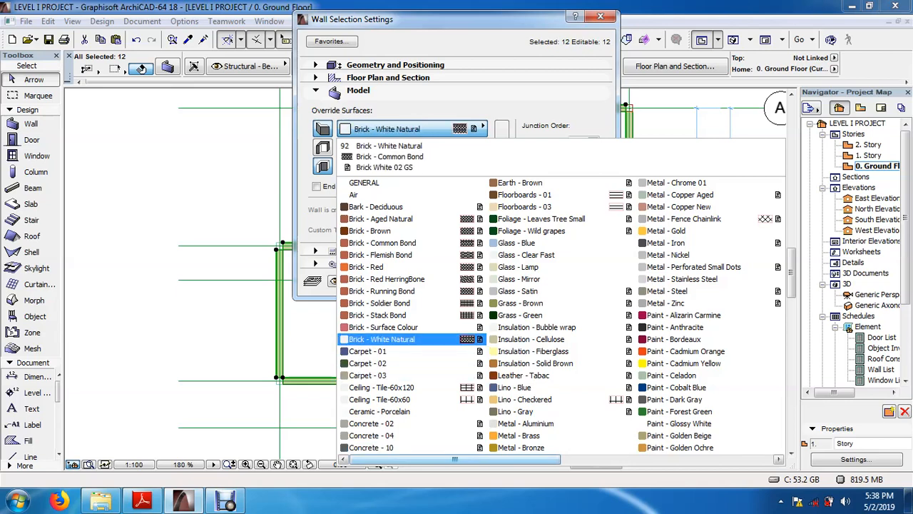
left_click(381, 339)
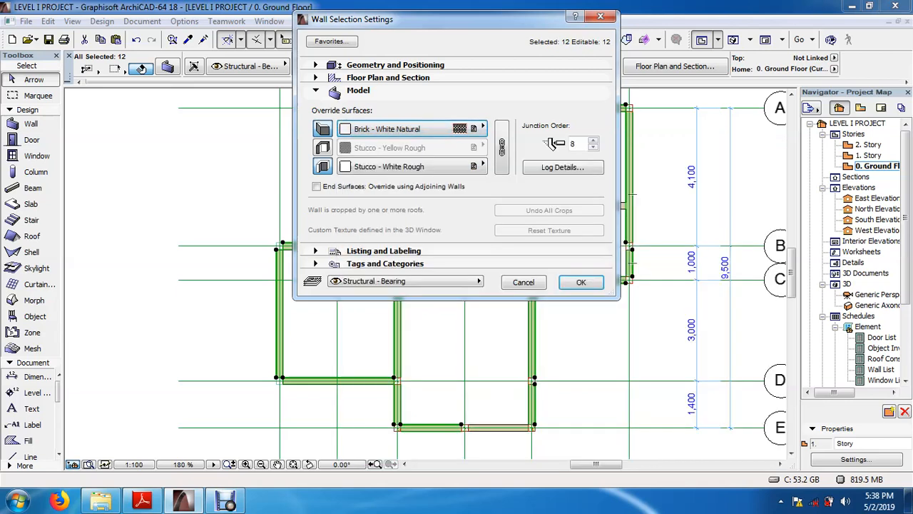
left_click(414, 166)
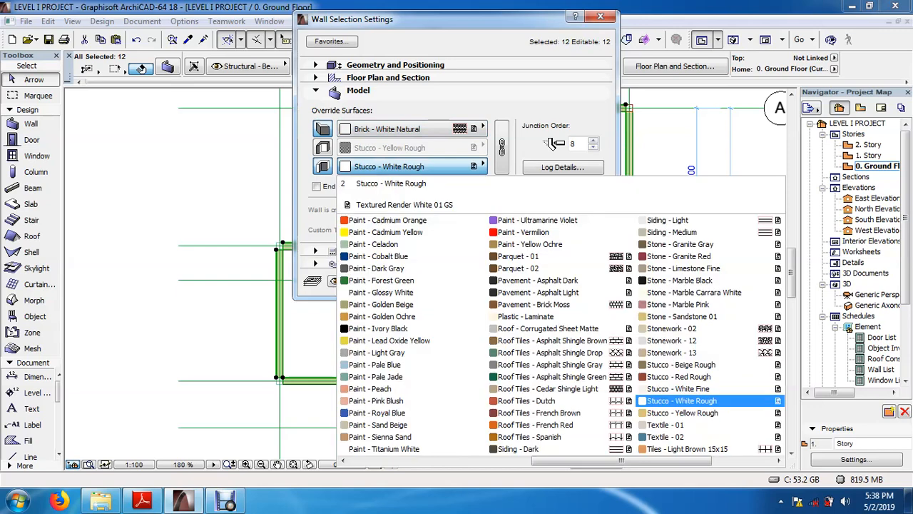
left_click(385, 461)
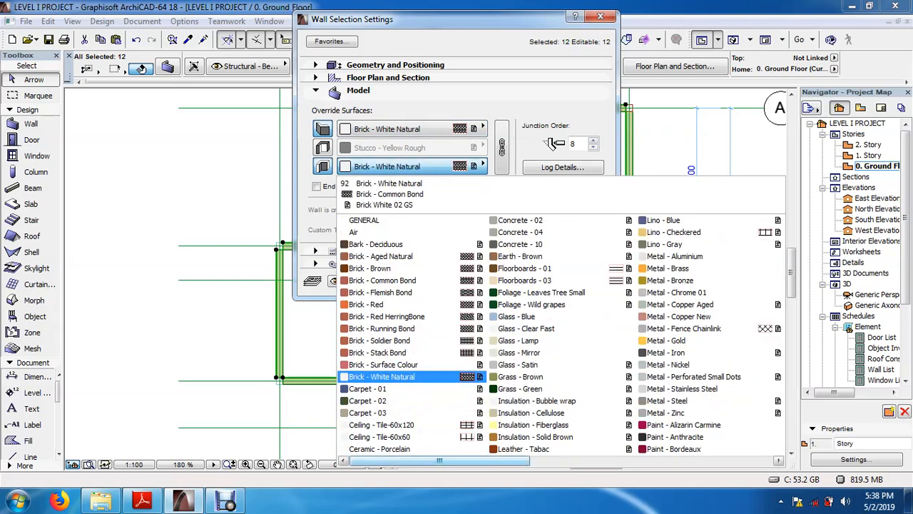
left_click(381, 376)
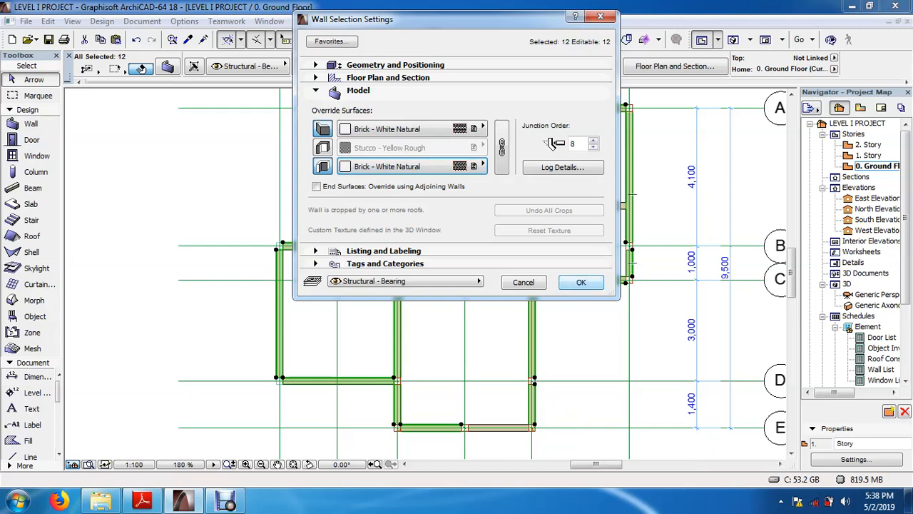
left_click(581, 282)
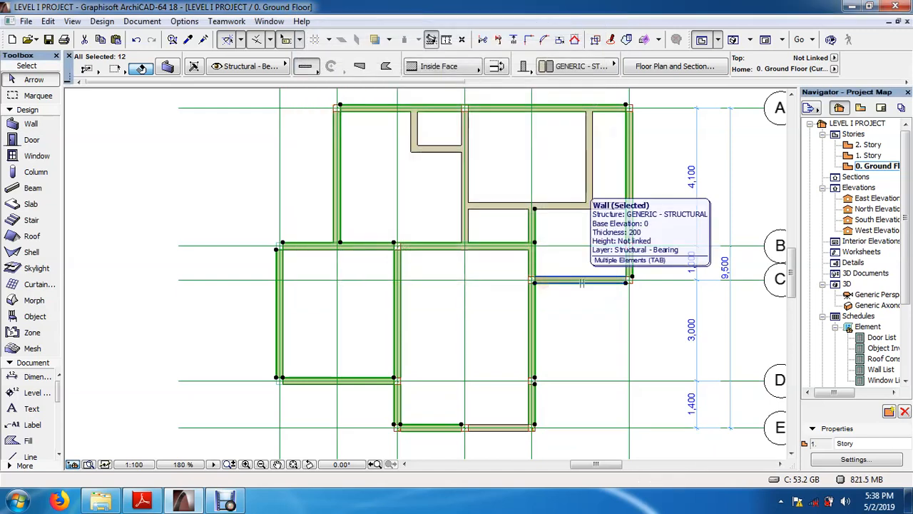
Add the right half of the front wall on grid line E to the ground-floor wall selection
left_click(876, 294)
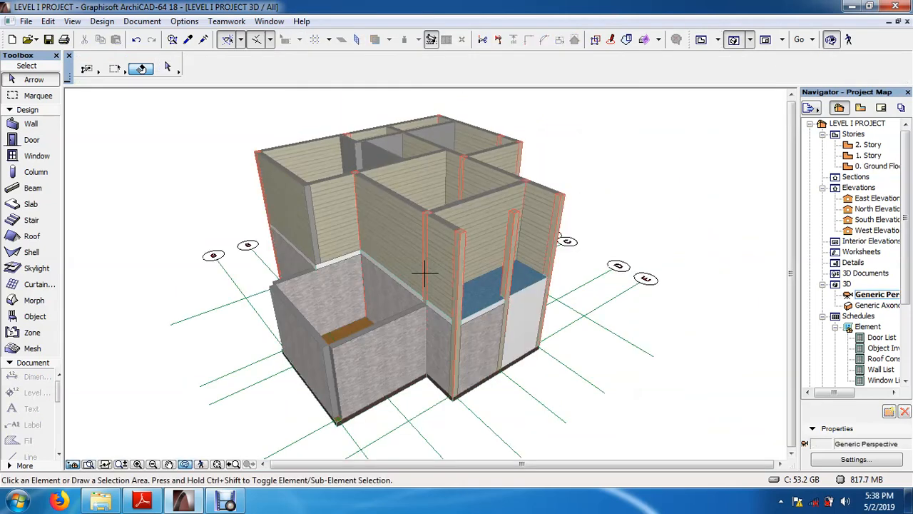
mouse_move(425, 273)
middle_mouse_down("shift")
mouse_move(430, 211)
mouse_move(477, 175)
mouse_move(451, 249)
mouse_move(425, 246)
mouse_move(363, 178)
mouse_move(333, 225)
mouse_move(389, 250)
mouse_move(413, 249)
mouse_move(425, 273)
middle_mouse_up("shift")
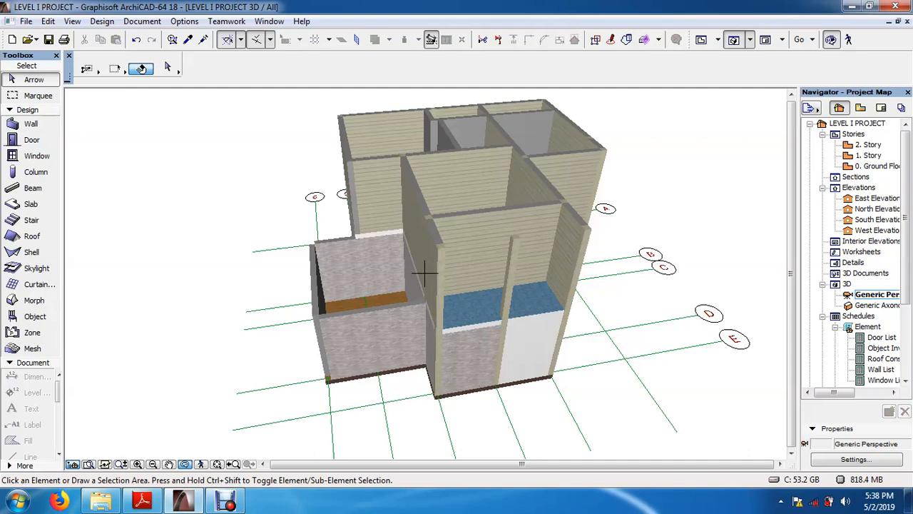
key("F2")
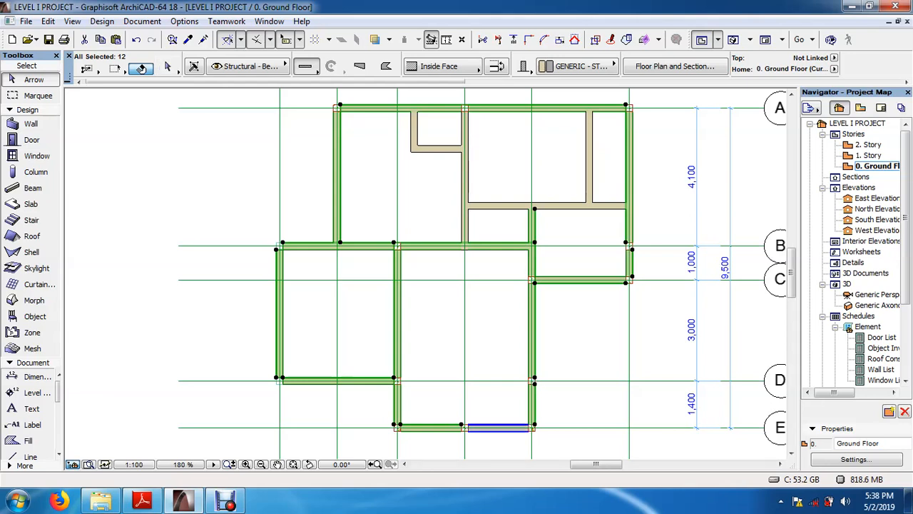
key("ctrl+a")
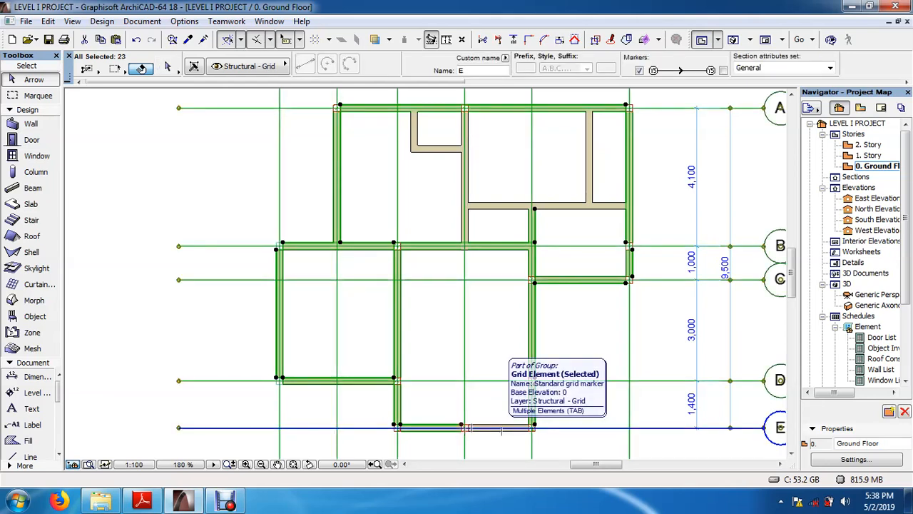
left_click(501, 426, "shift")
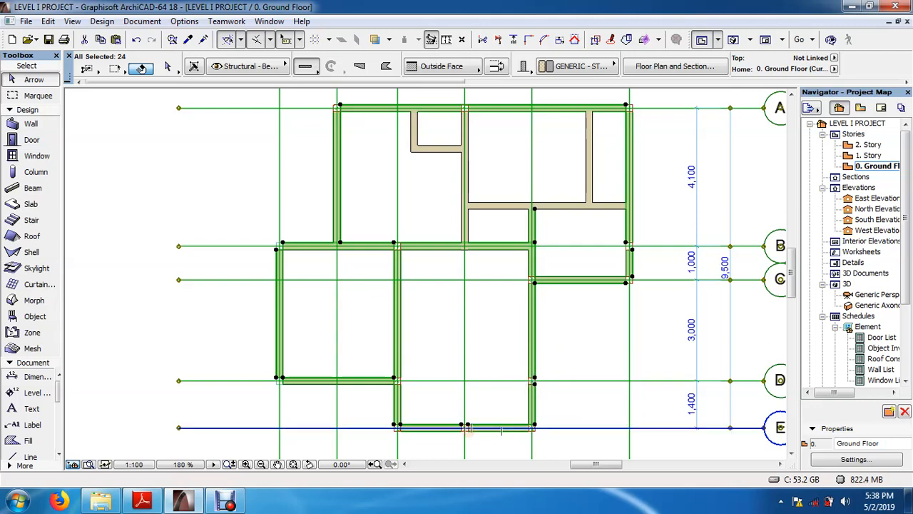
left_click(468, 427, "shift")
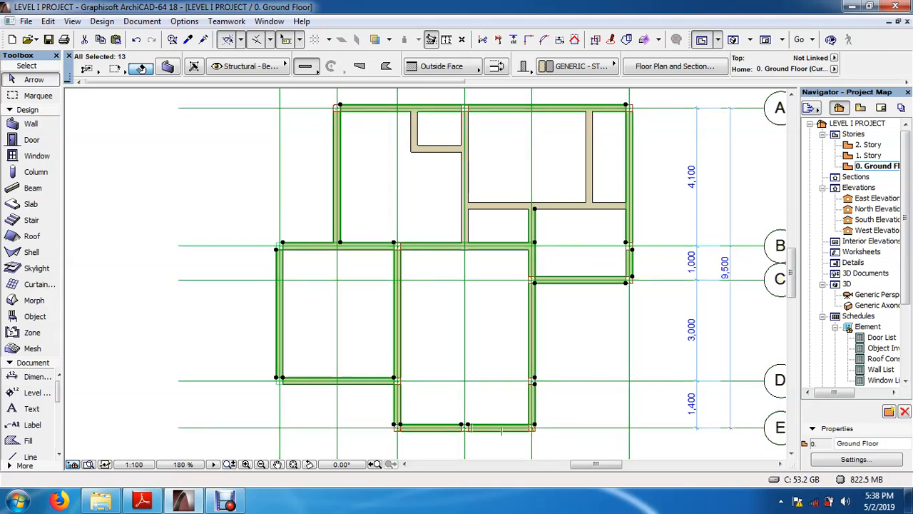
Override the outside and inside face surfaces of the thirteen selected ground-floor walls with Brick - Common Bond
left_click(168, 66)
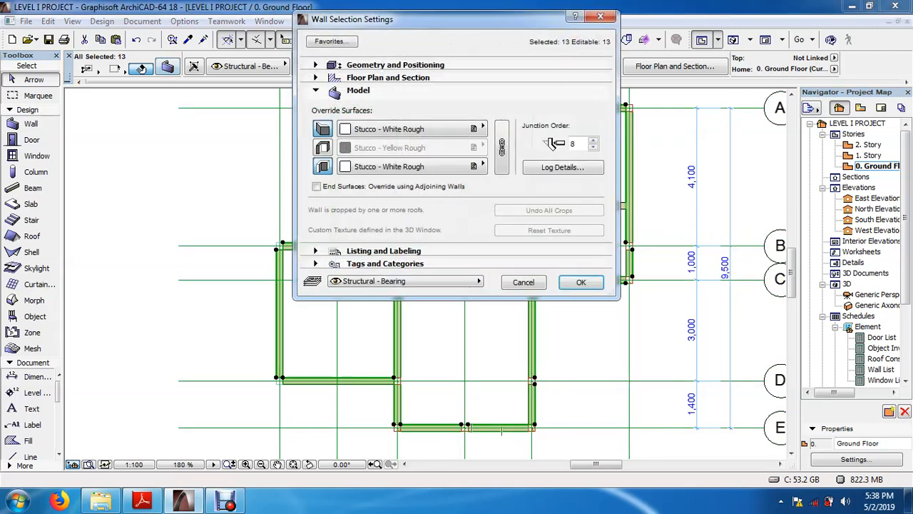
left_click(428, 129)
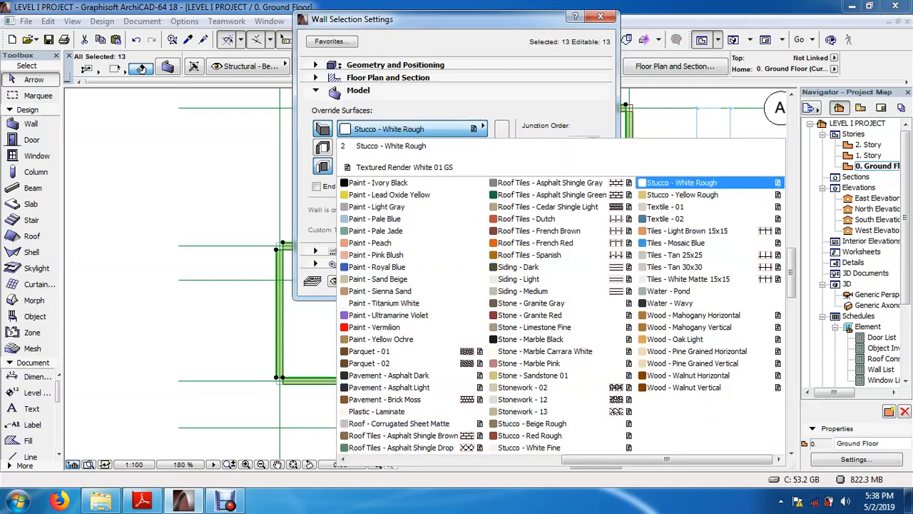
left_click(428, 460)
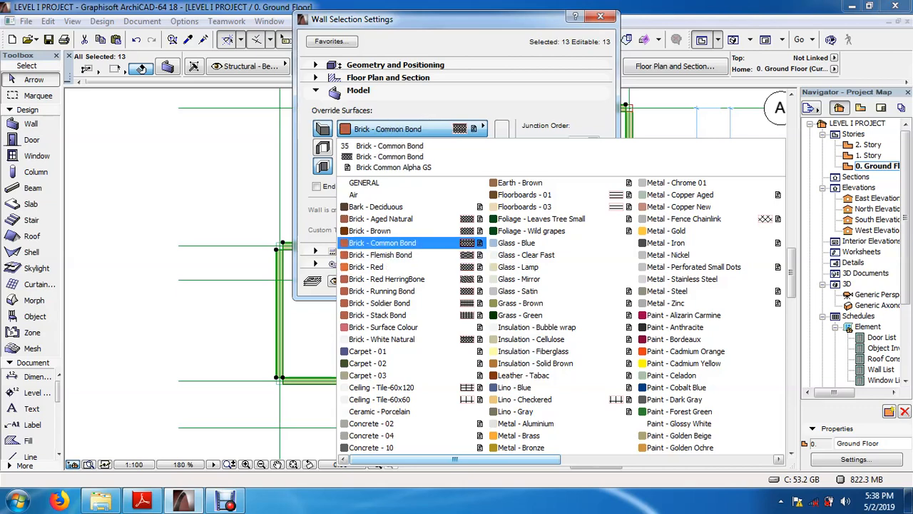
left_click(389, 242)
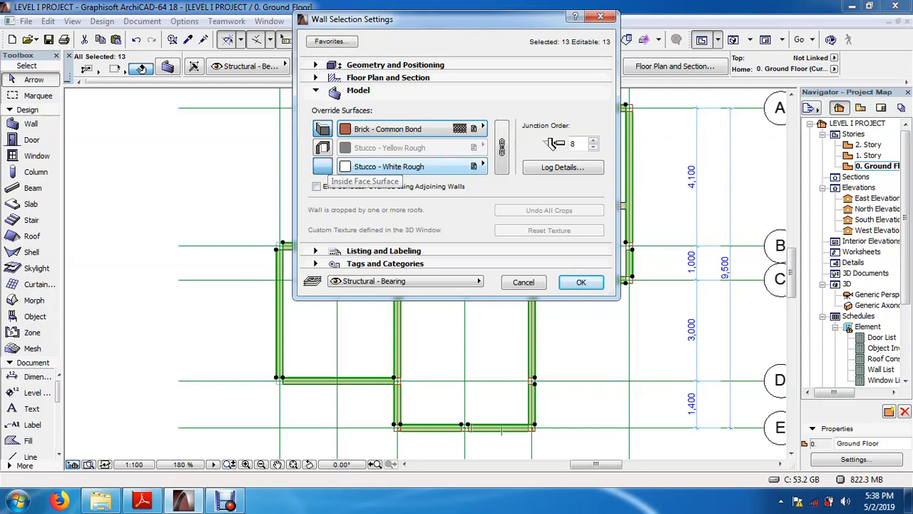
left_click(412, 167)
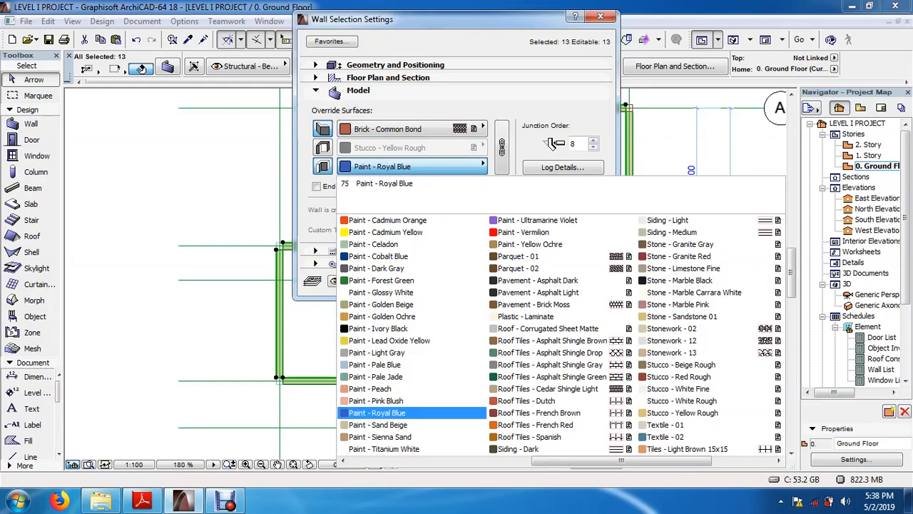
left_click(412, 460)
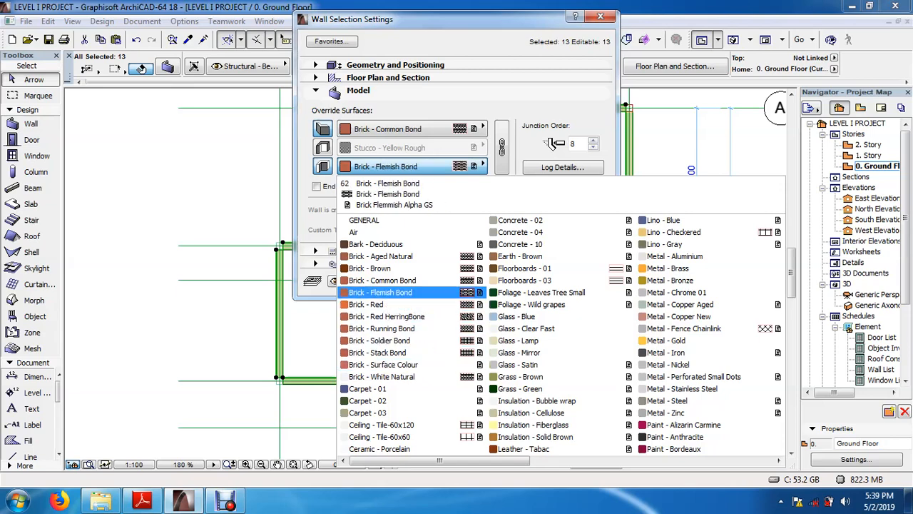
left_click(382, 281)
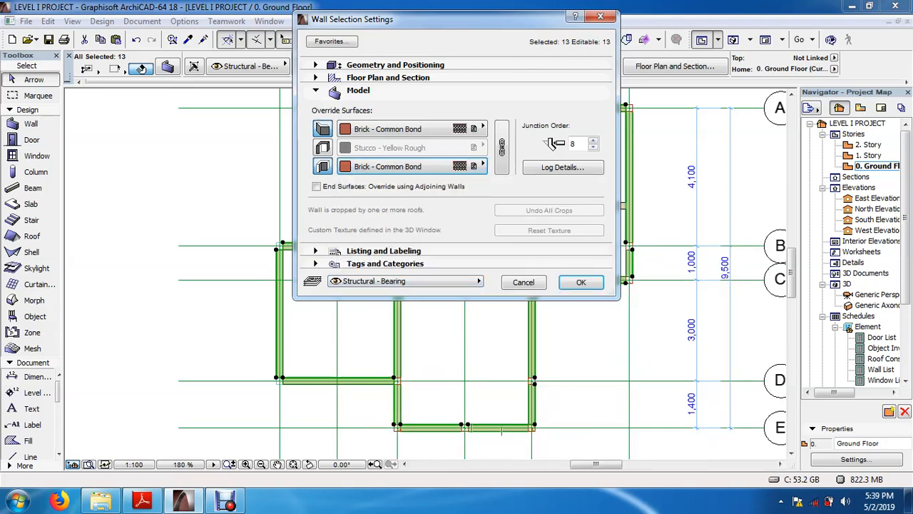
left_click(581, 282)
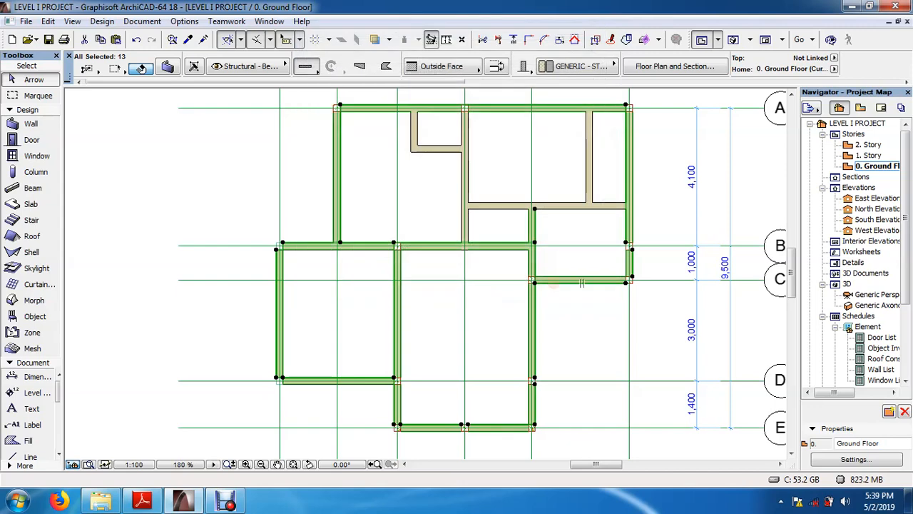
Examine the ground-floor brick finish and the wall corners from several sides in the 3D perspective
left_click(553, 283)
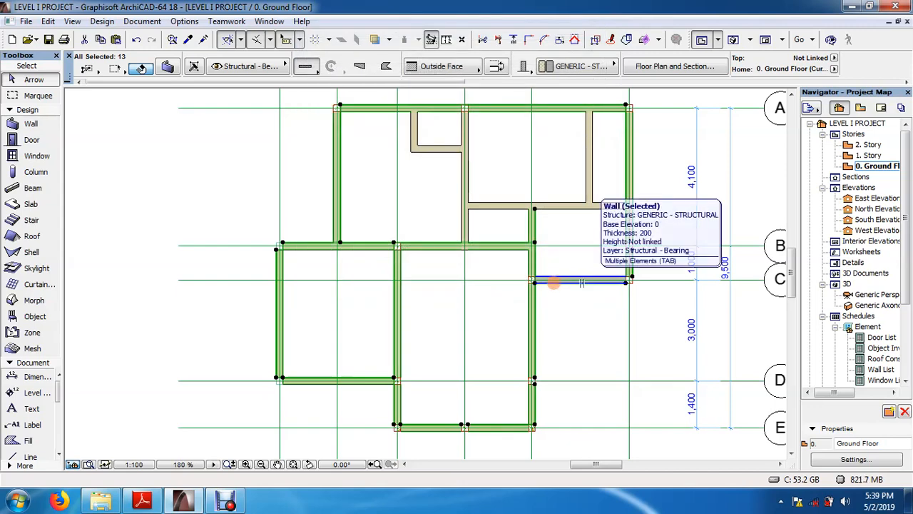
key("F3")
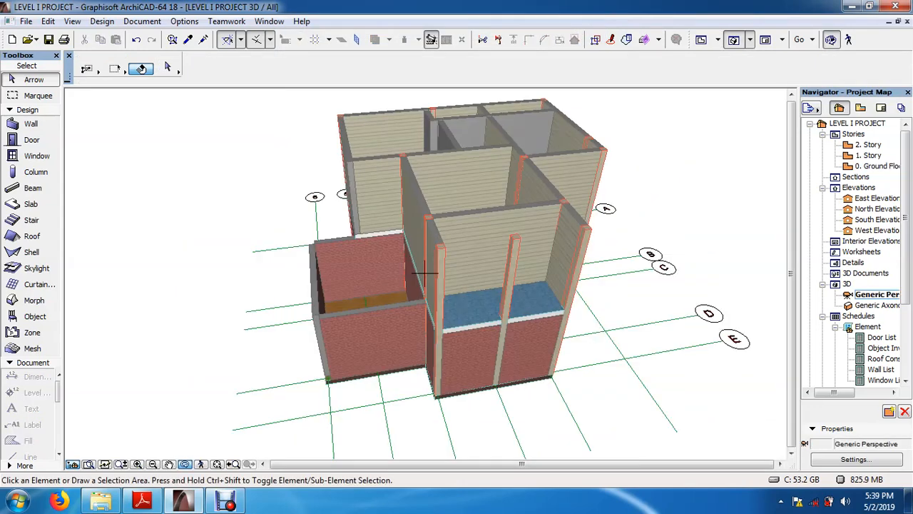
middle_click_drag(428, 286, 415, 314, "shift")
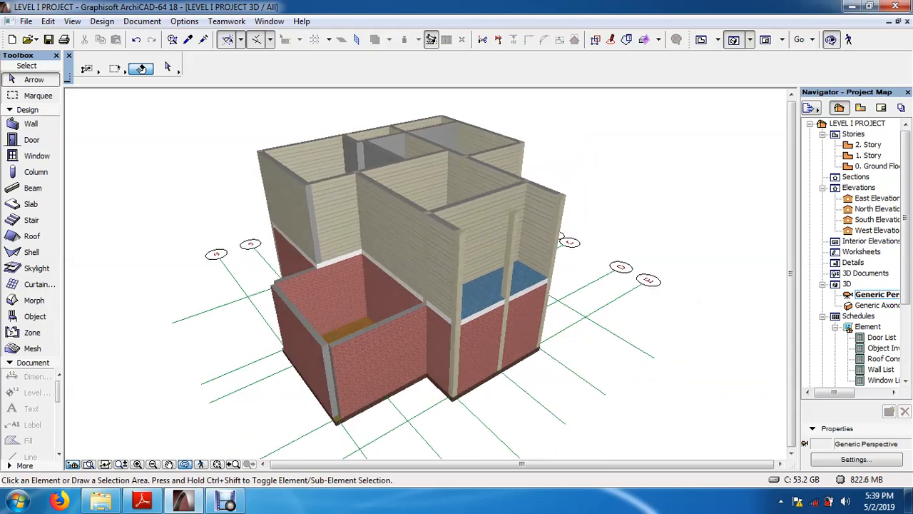
middle_click_drag(424, 273, 576, 257, "shift")
middle_click_drag(424, 272, 308, 282, "shift")
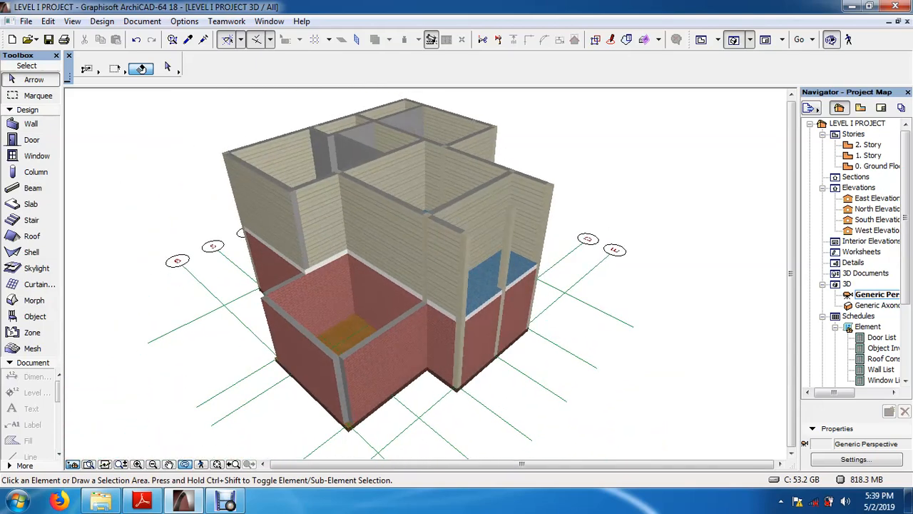
middle_click_drag(424, 272, 384, 255, "shift")
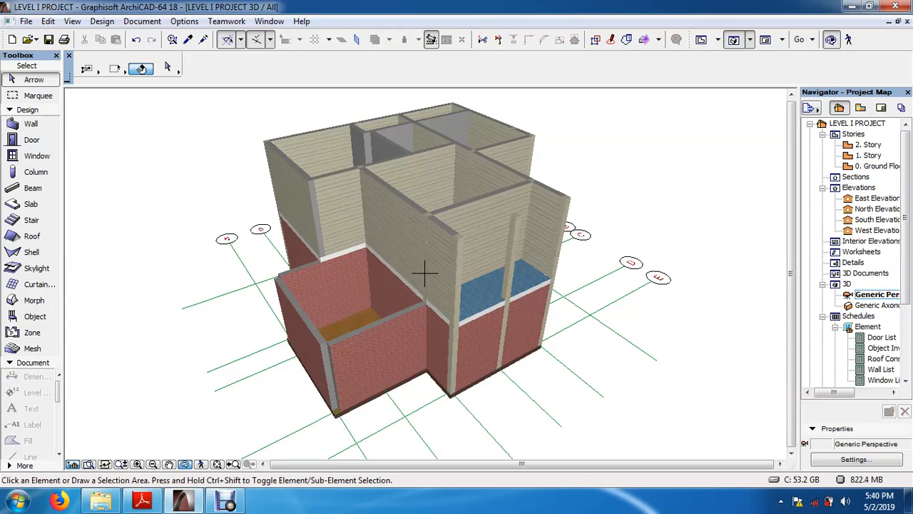
Copy the two ground-floor columns at grid intersections 4/B and 4/D by a distance of 3500 at 180°, onto grid line 6
key("F2")
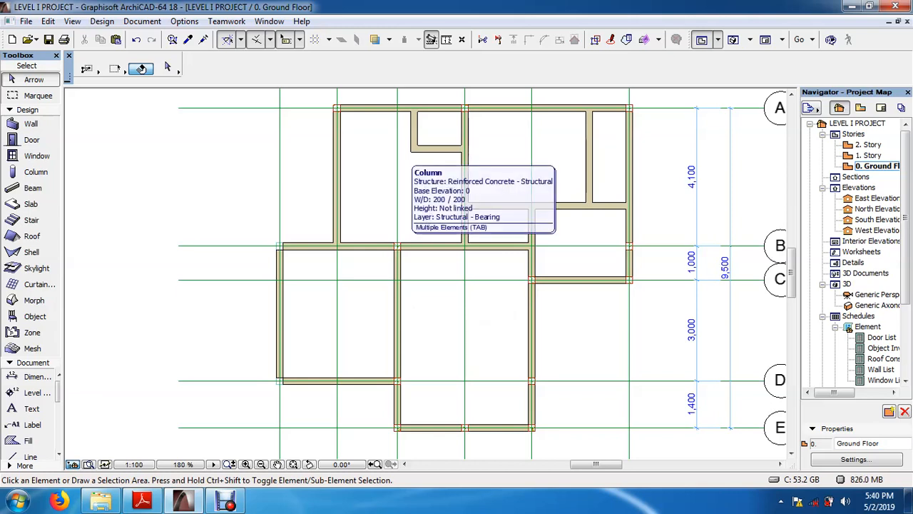
left_click(397, 246)
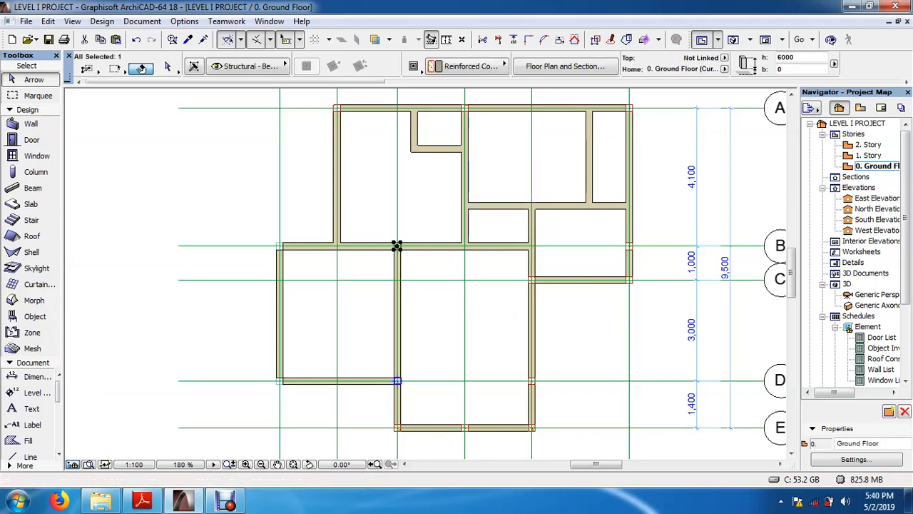
left_click(397, 380, "shift")
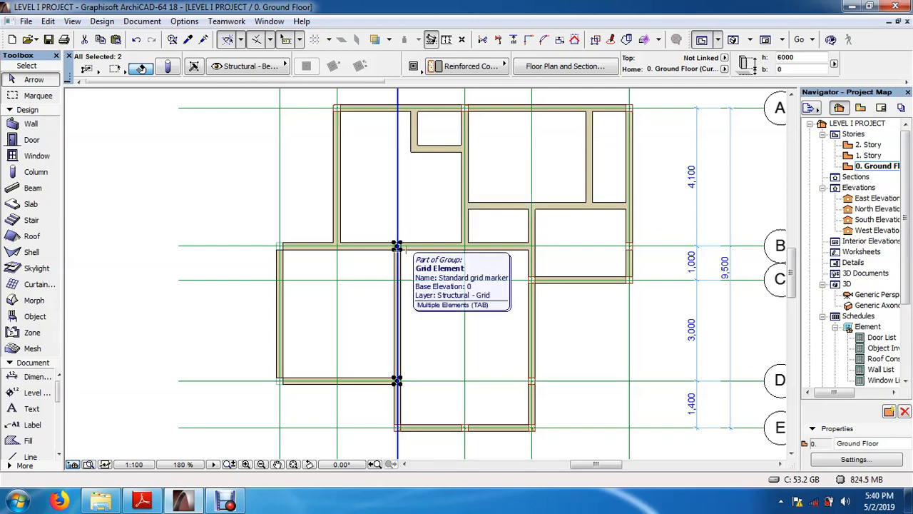
key("ctrl+shift+d")
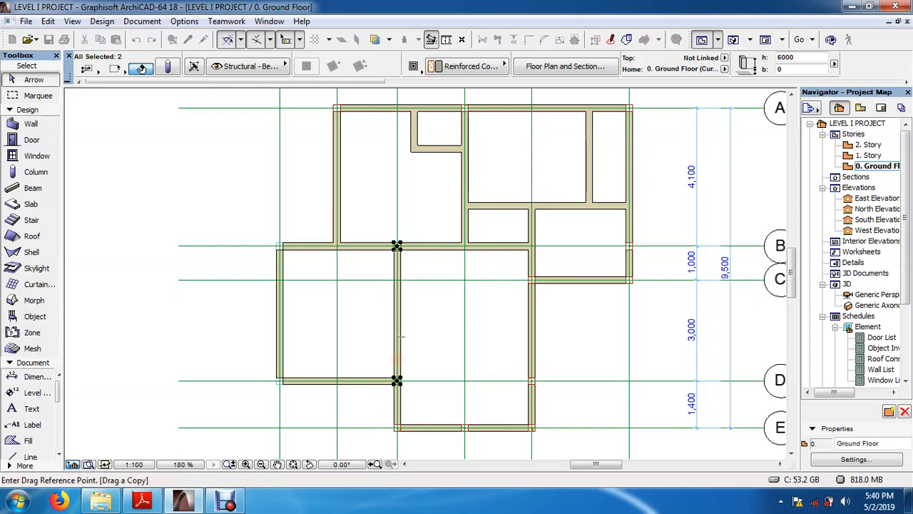
left_click(397, 245)
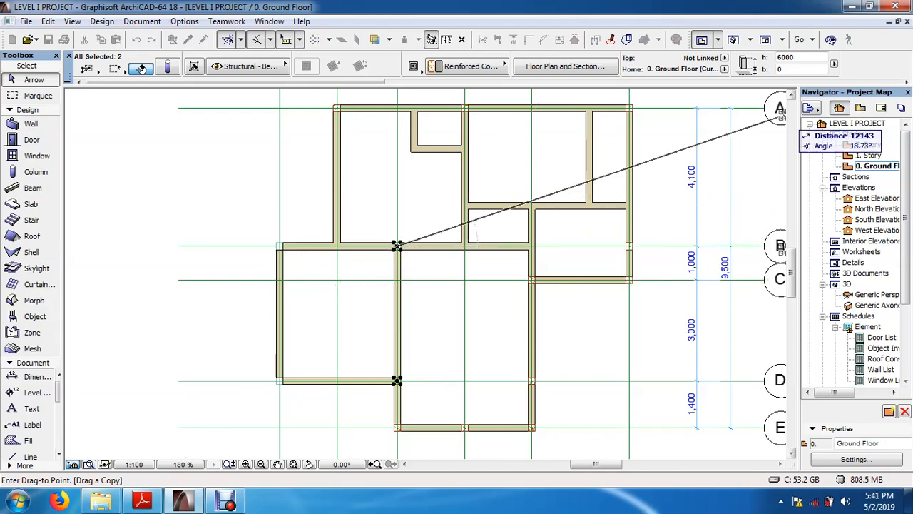
left_click(791, 94)
left_click_drag(791, 94, 791, 94)
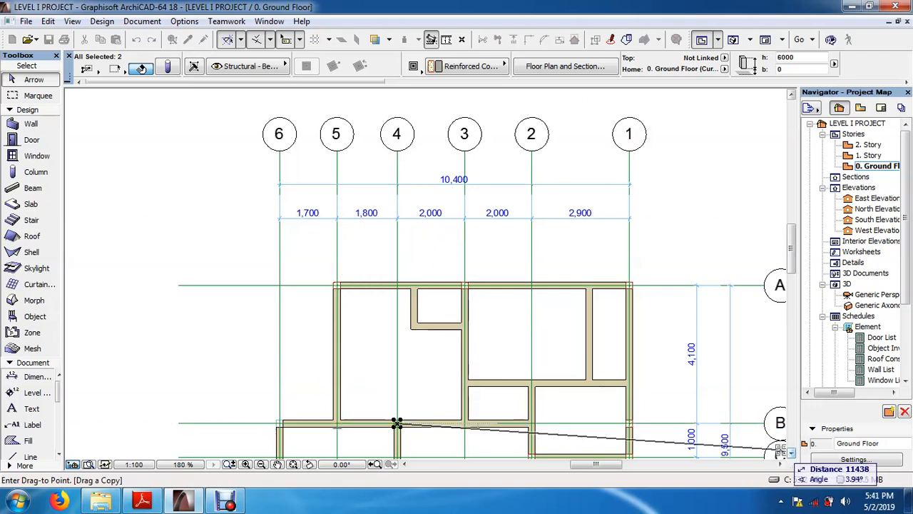
middle_click_drag(396, 423, 397, 364)
left_click_drag(790, 452, 790, 452)
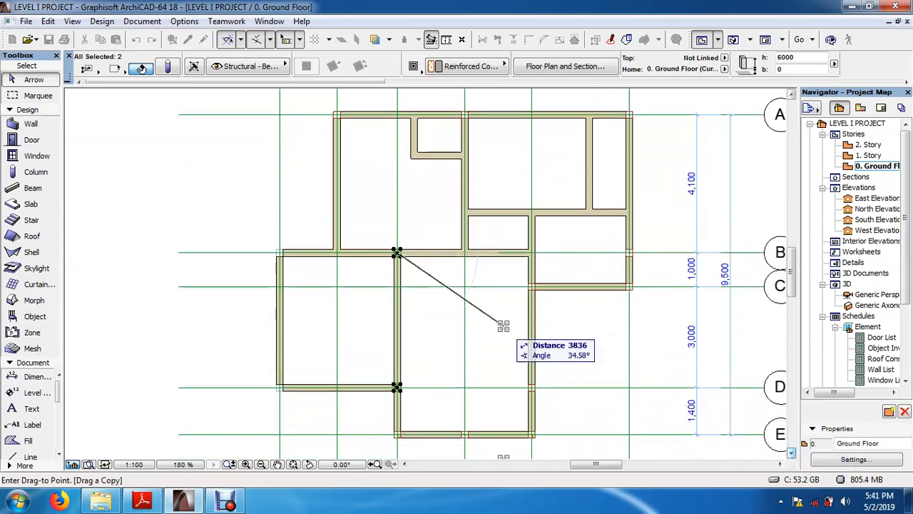
left_click(276, 253)
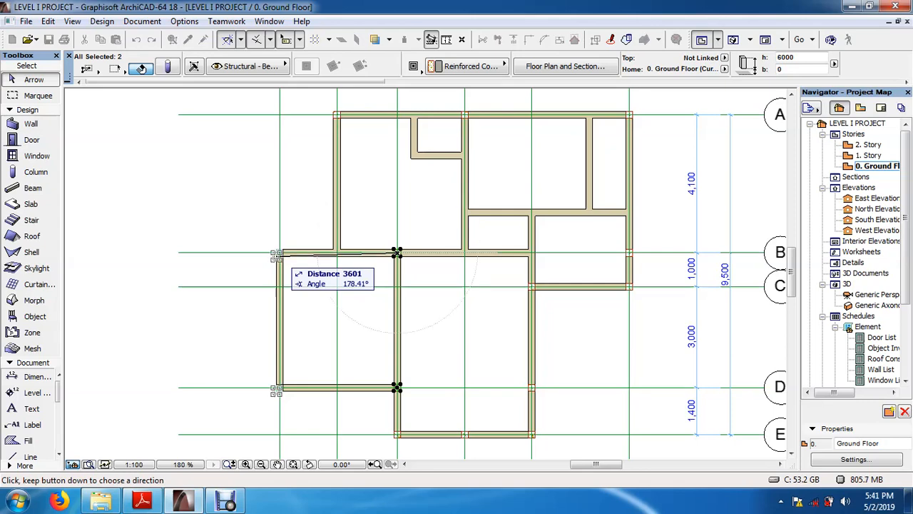
type("3500")
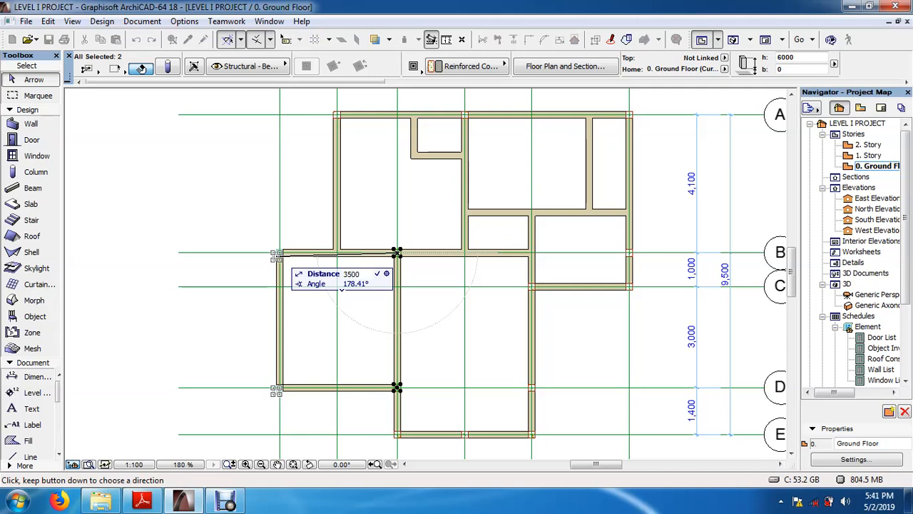
key("Tab")
type("18")
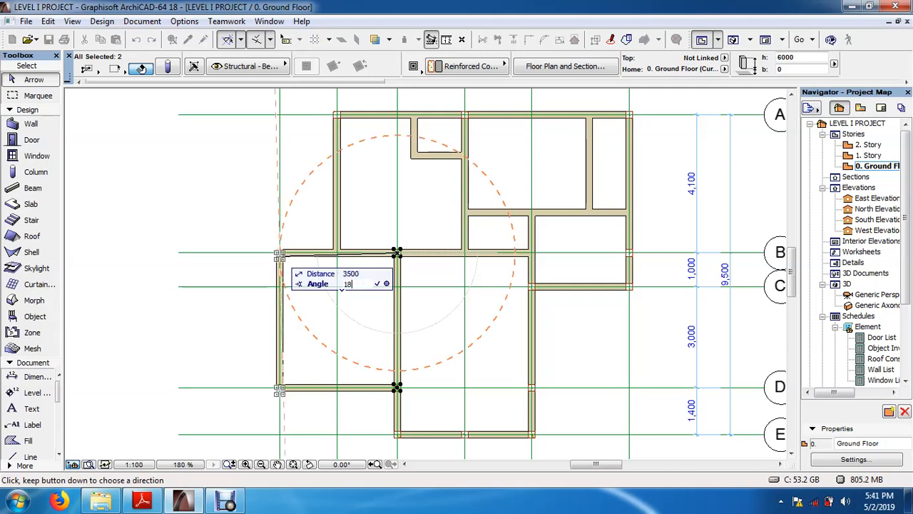
type("0")
key("Return")
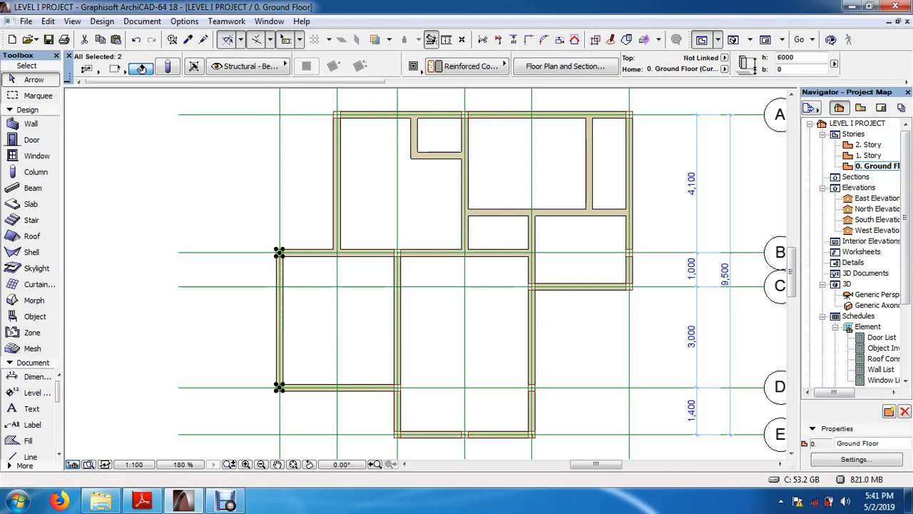
key("Escape")
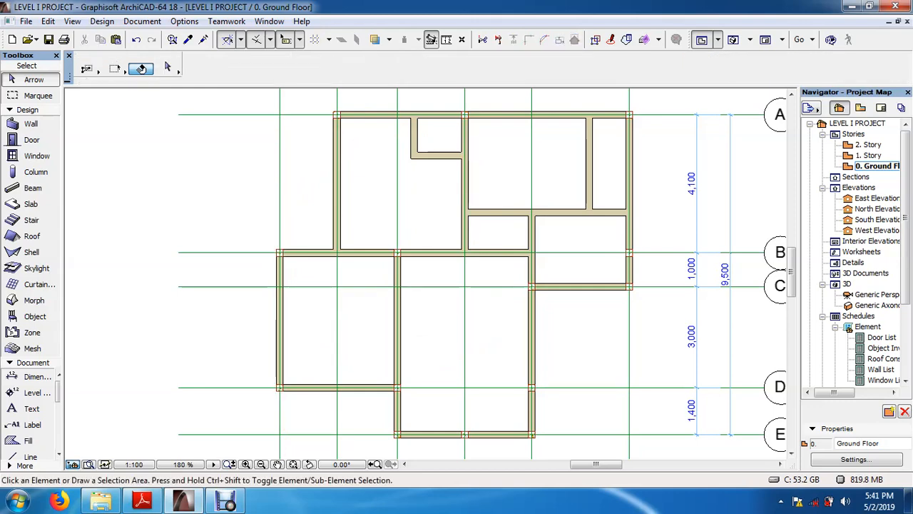
In the 3D view, set the height of the two ground-floor corner columns on grid line 6 to 2900
key("F3")
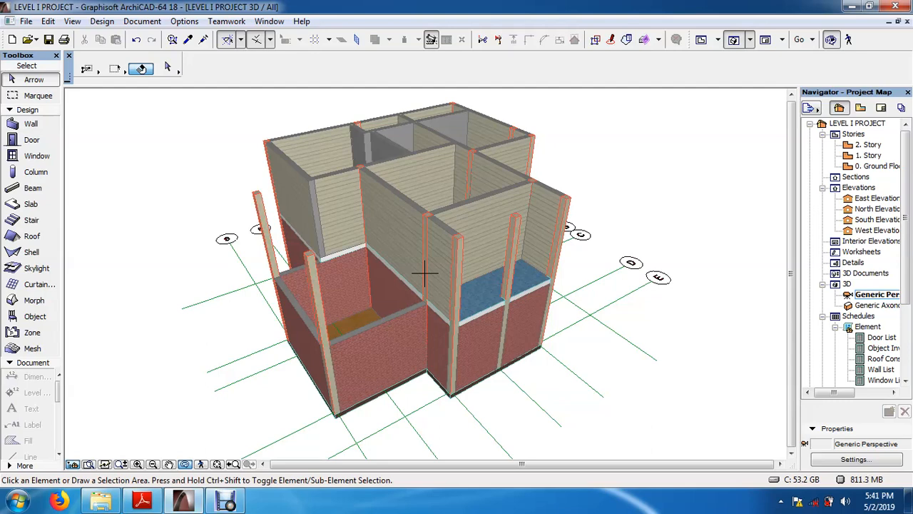
key("Escape")
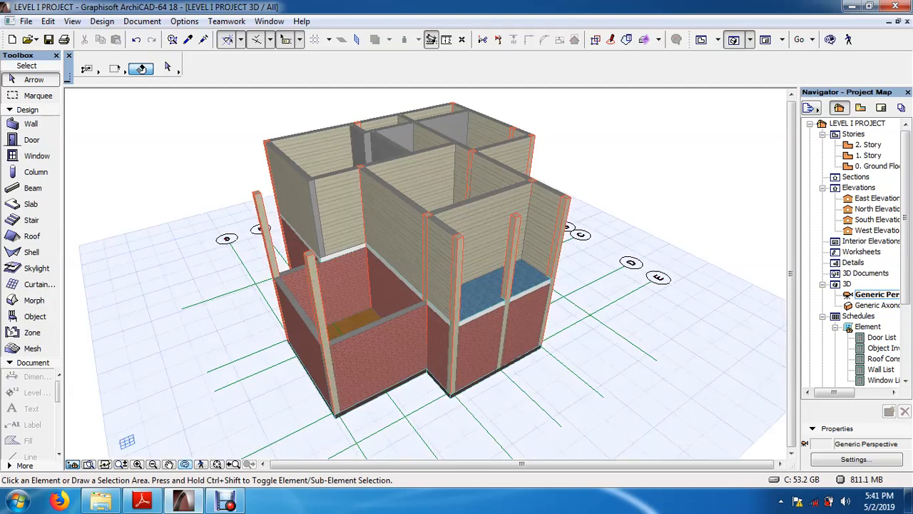
left_click(319, 341)
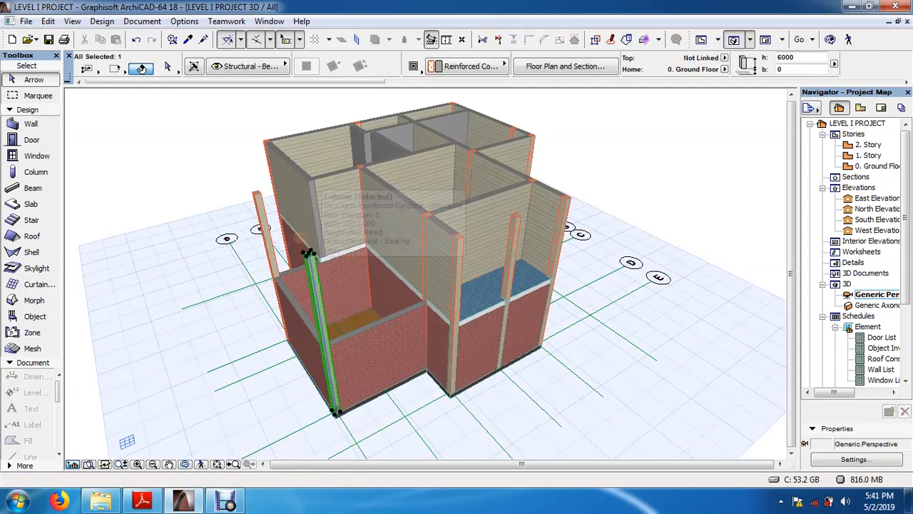
left_click(261, 214, "shift")
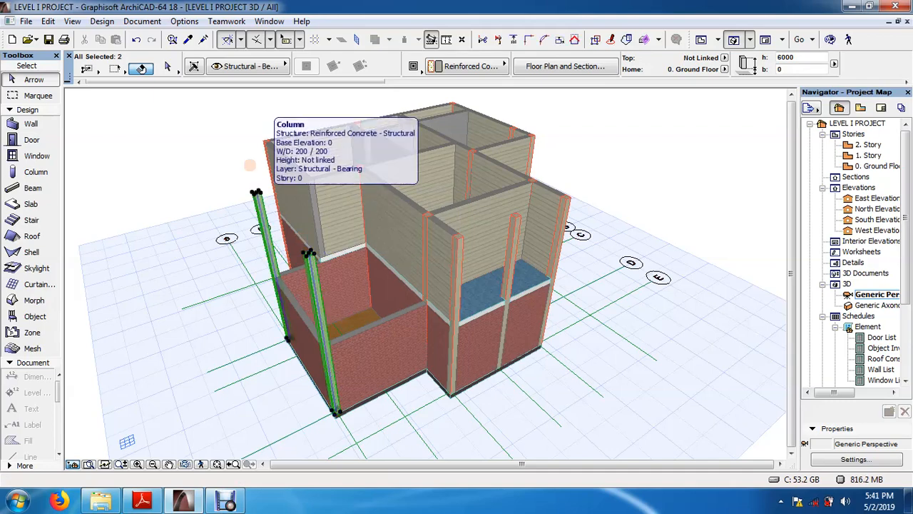
left_click(168, 66)
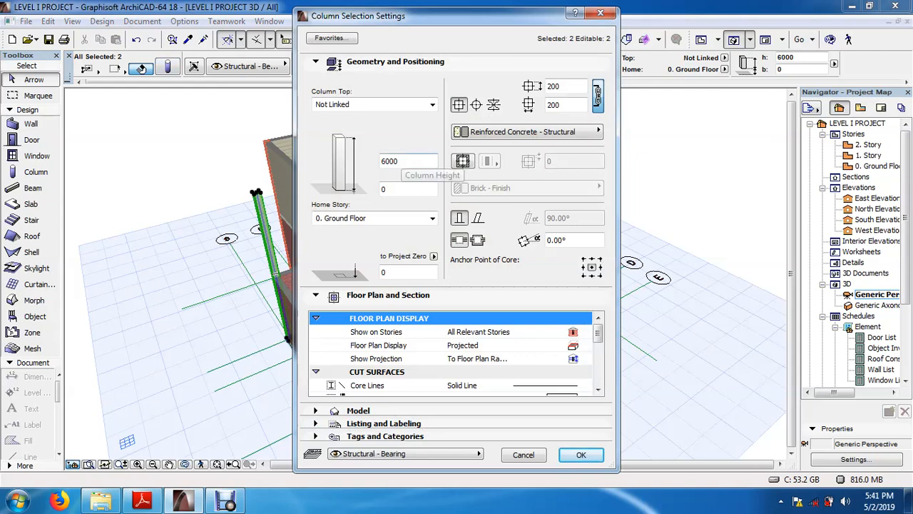
left_click(401, 161)
key("BackSpace")
key("BackSpace")
key("BackSpace")
key("BackSpace")
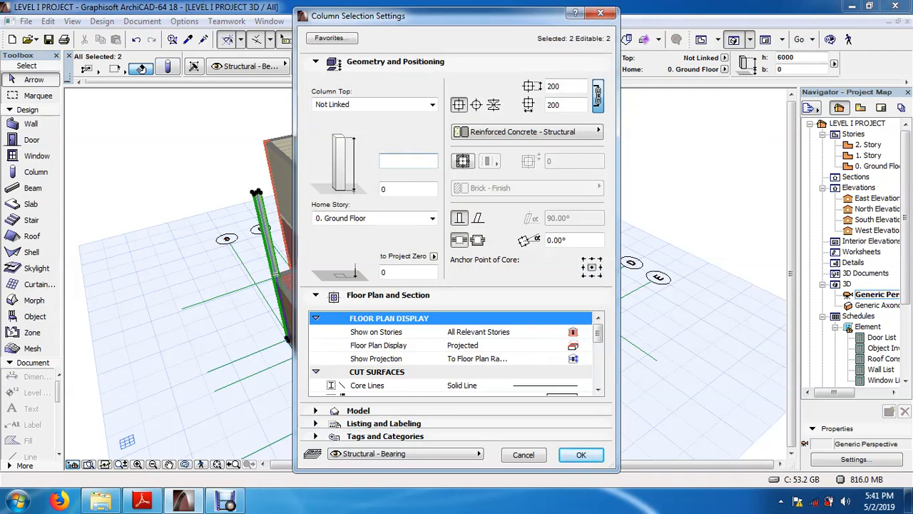
type("2900")
left_click(581, 454)
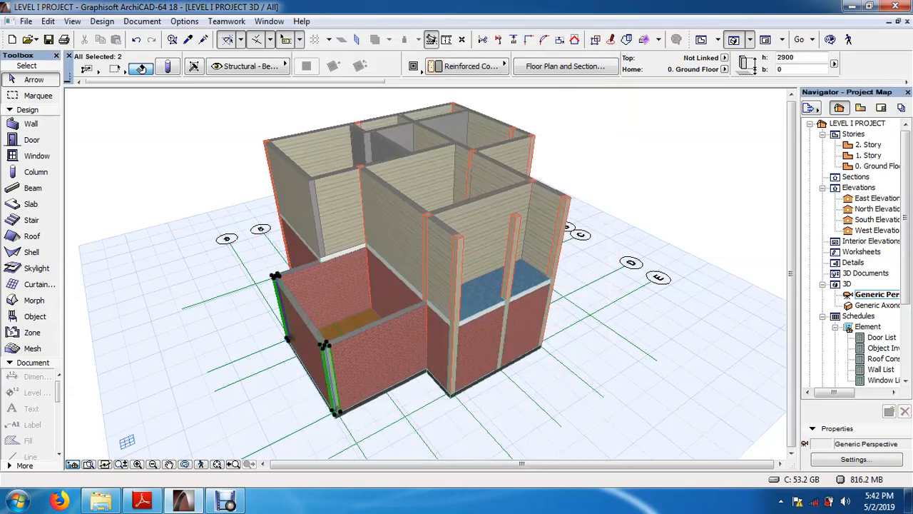
key("Escape")
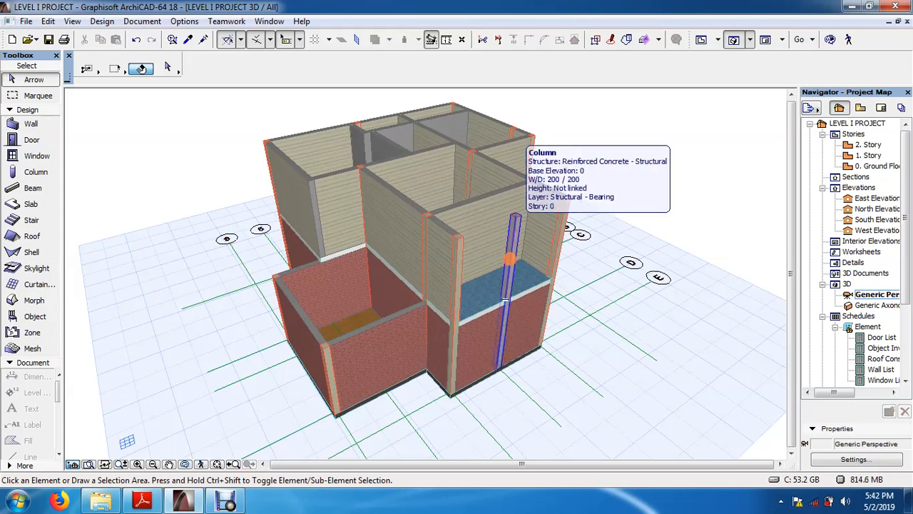
Set the height of the middle column in the front wall on grid line E to 2900
left_click(505, 300)
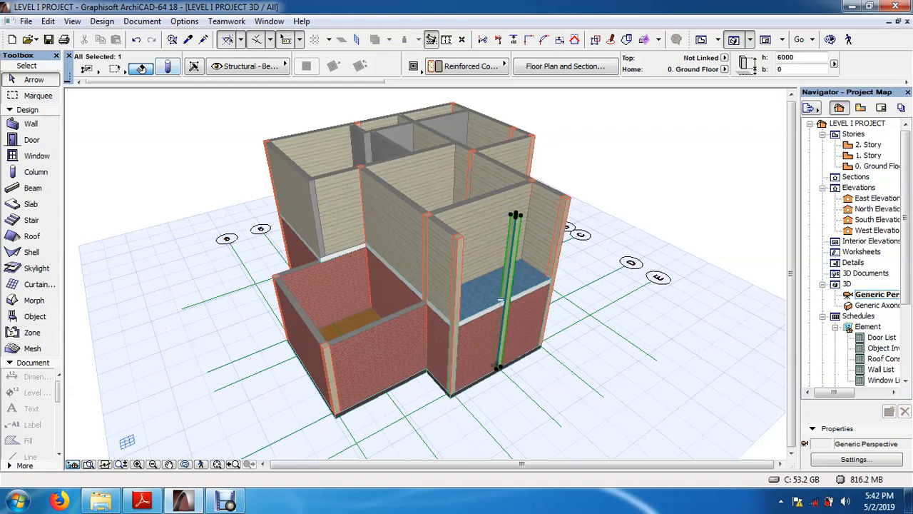
left_click(141, 69)
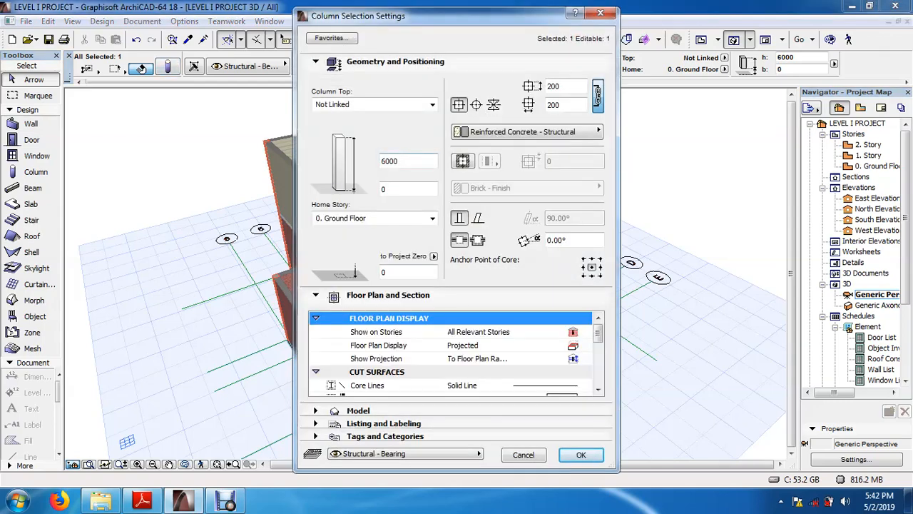
key("BackSpace")
key("BackSpace")
key("BackSpace")
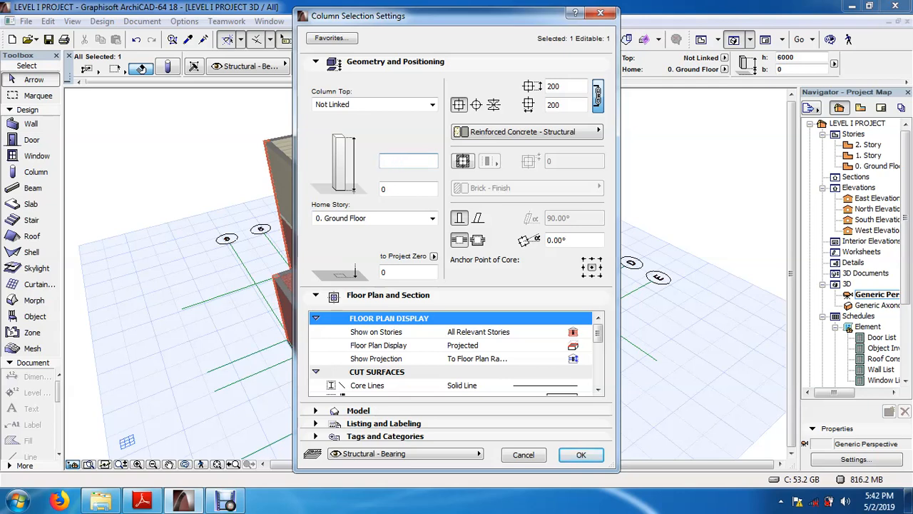
type("2900")
left_click(581, 454)
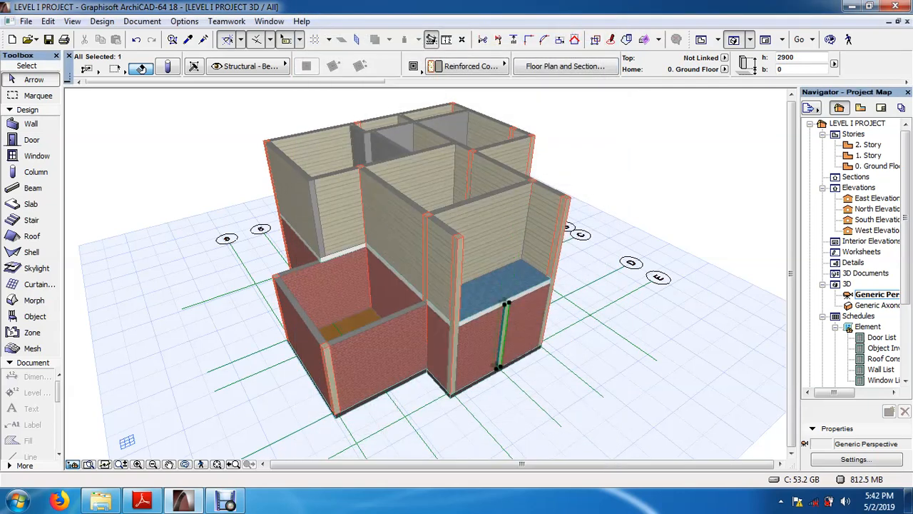
key("Escape")
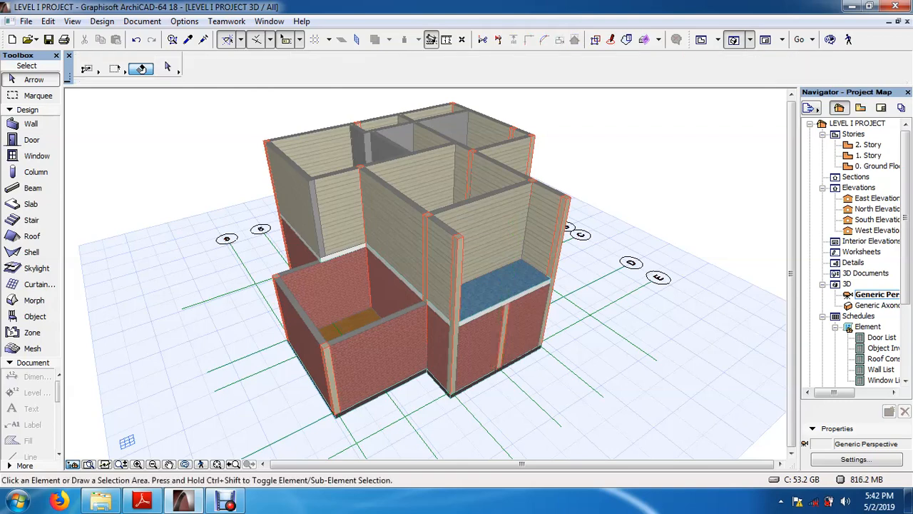
Examine the shortened columns and the siding and brick wall finishes from several angles in the 3D perspective
left_click(185, 464)
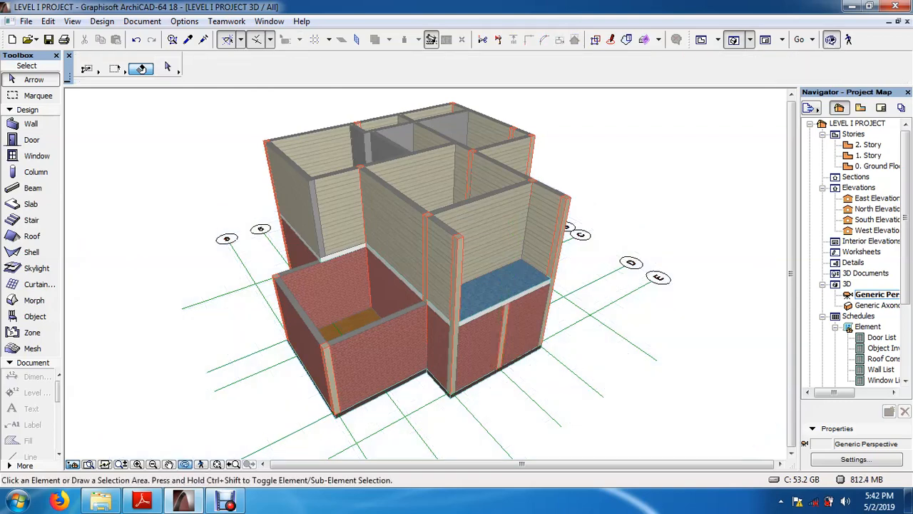
left_click_drag(428, 285, 486, 268)
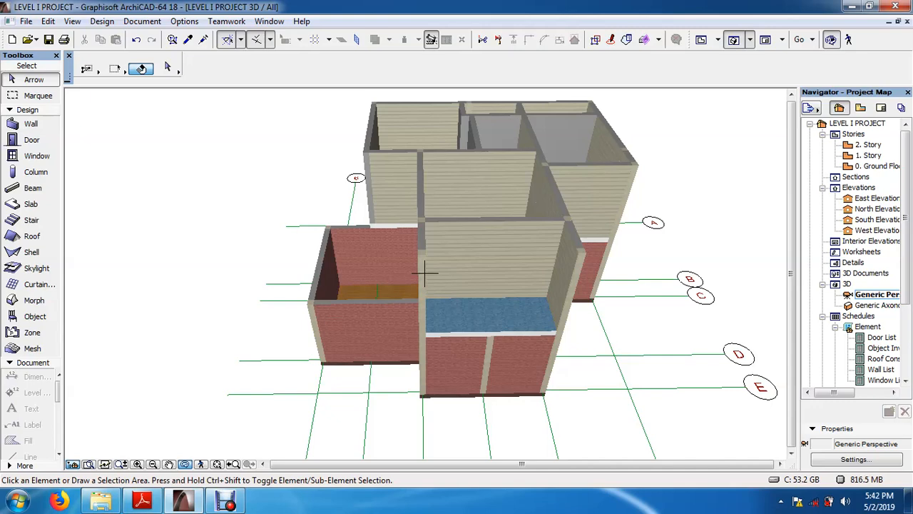
middle_click_drag(425, 273, 469, 281, "shift")
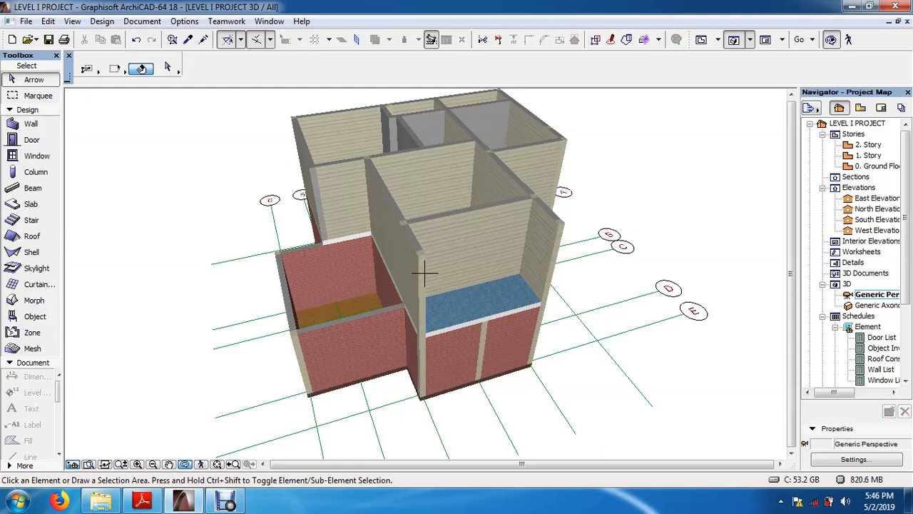
mouse_move(424, 273)
middle_mouse_down("shift")
mouse_move(433, 232)
mouse_move(445, 222)
mouse_move(455, 244)
mouse_move(424, 272)
middle_mouse_up("shift")
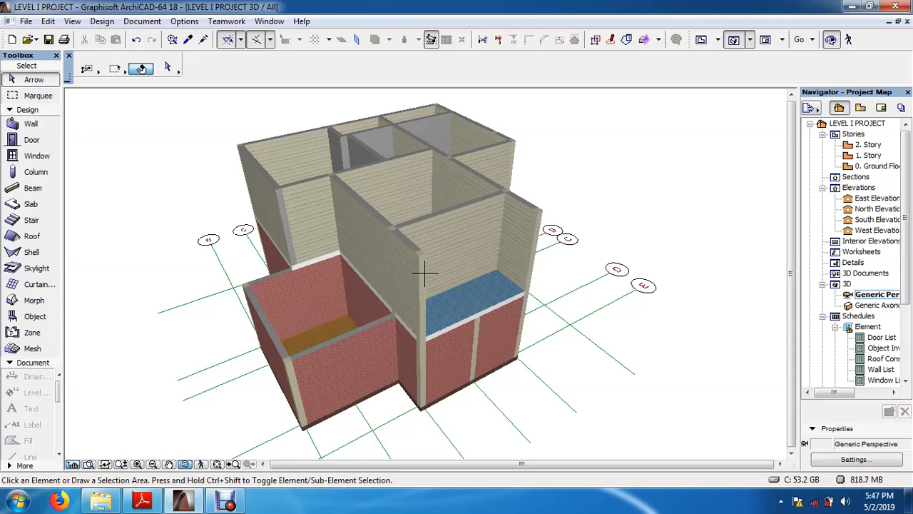
left_click_drag(424, 272, 425, 216)
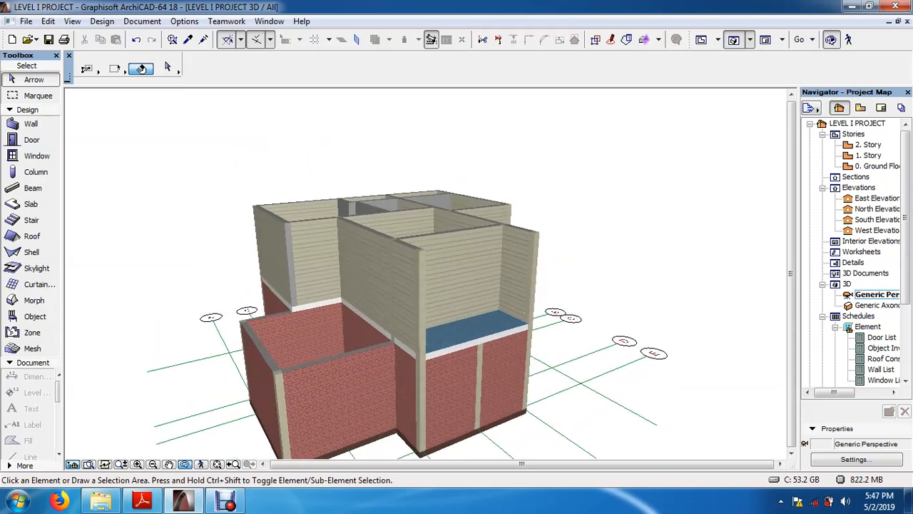
middle_click_drag(425, 273, 492, 342, "shift")
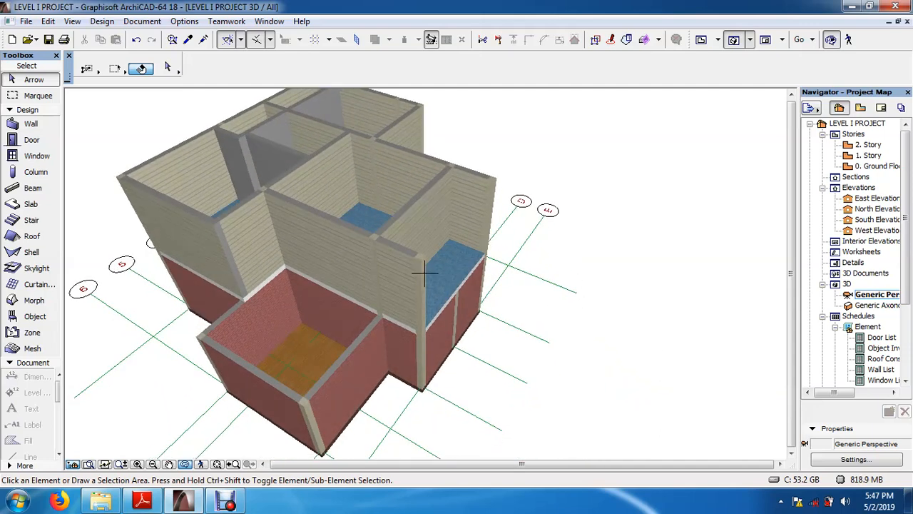